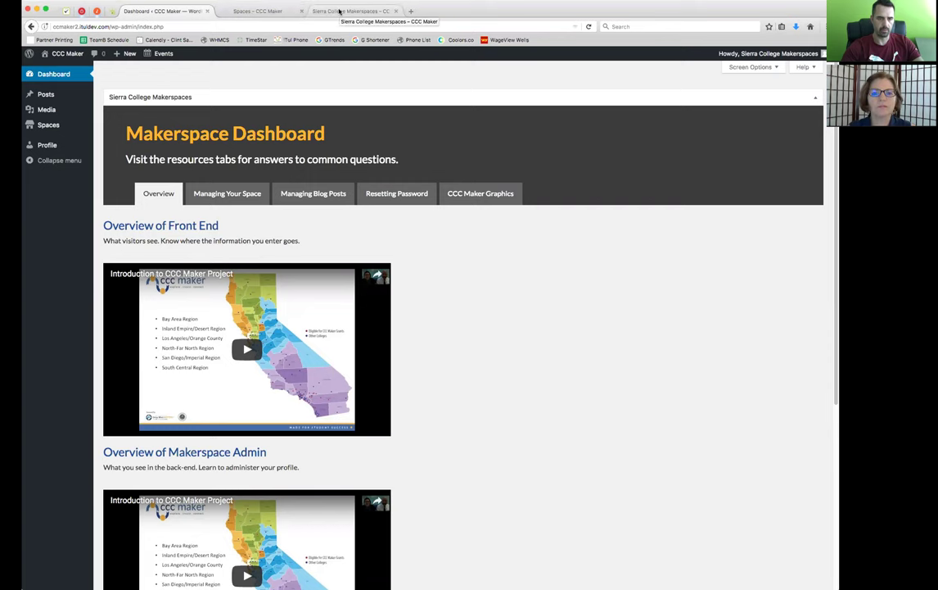
Review the About This Space page of Sierra College Makerspaces on the public site.
click(340, 12)
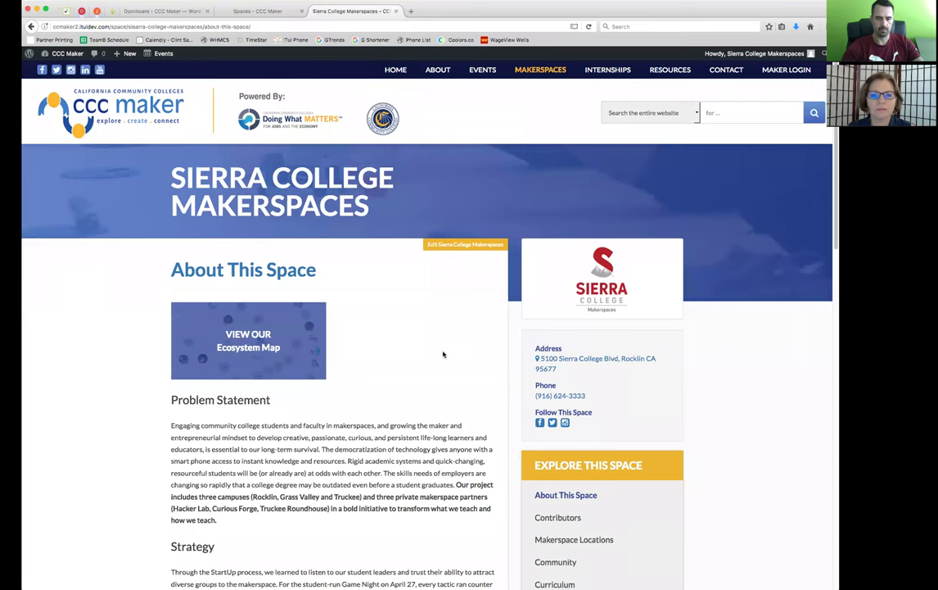
scroll(453, 354, down, 3)
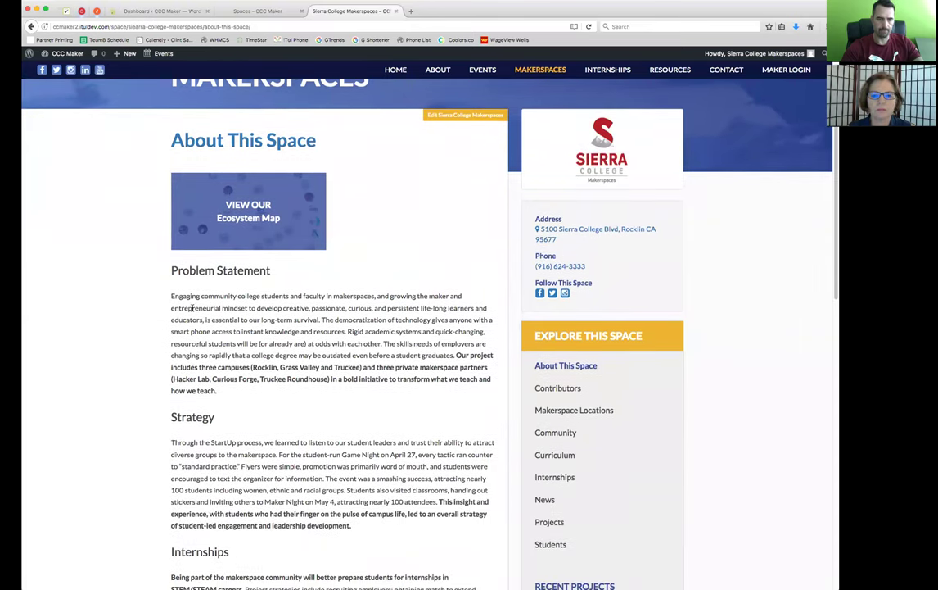
drag(200, 264, 456, 455)
click(457, 246)
scroll(666, 330, up, 3)
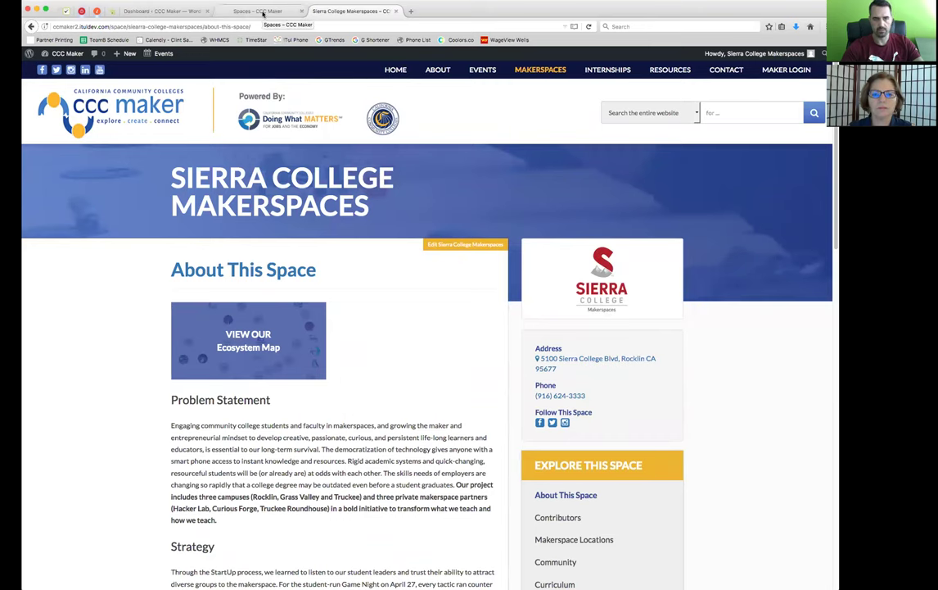
Browse the college listing on the public Makerspaces page.
click(262, 12)
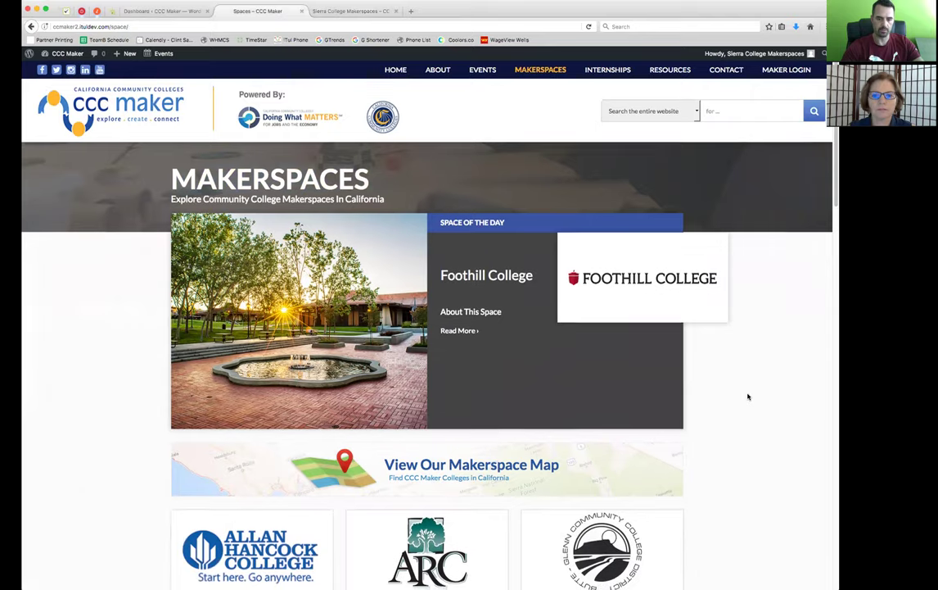
scroll(749, 389, down, 8)
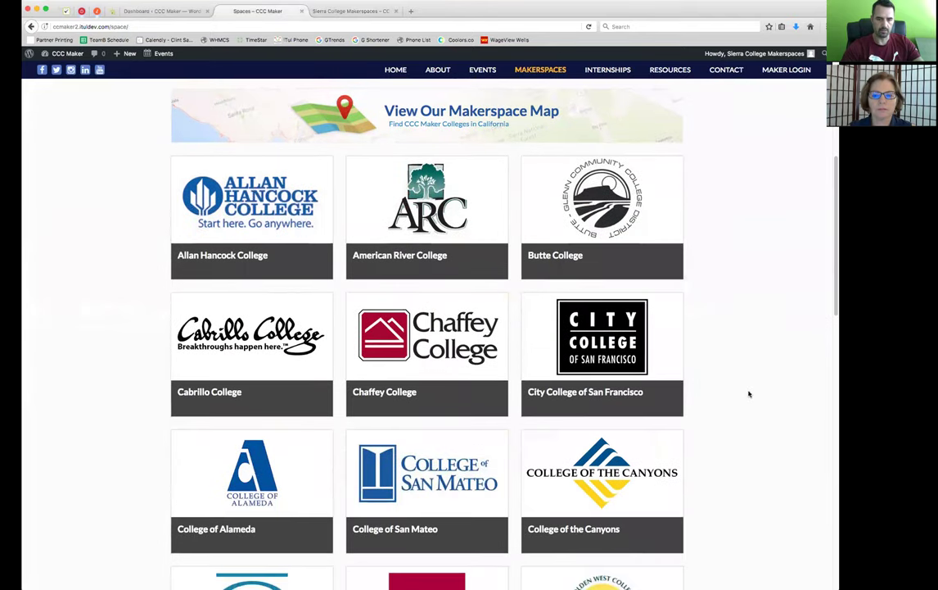
scroll(750, 394, up, 8)
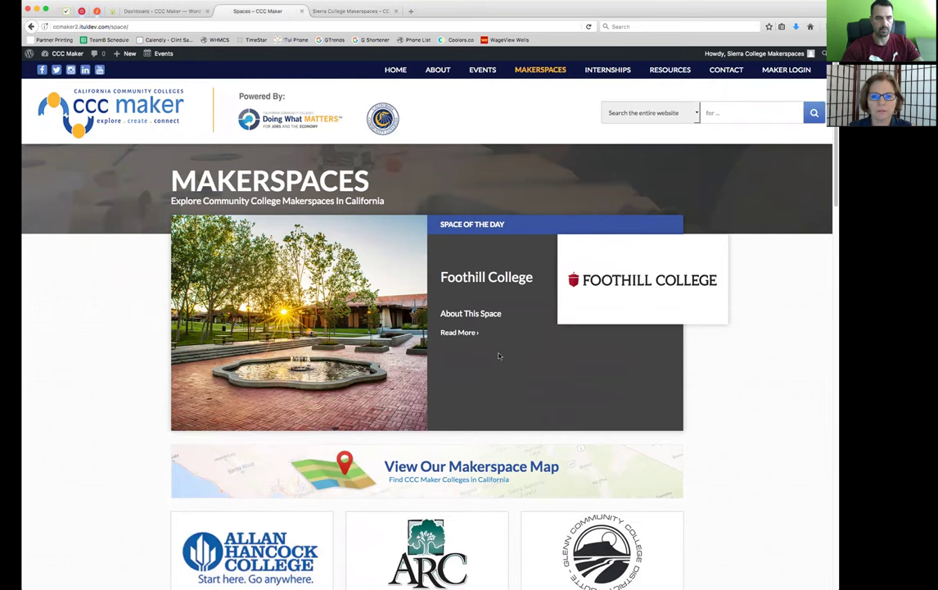
Open the Sierra College Makerspaces space for editing in the site's admin area.
click(136, 11)
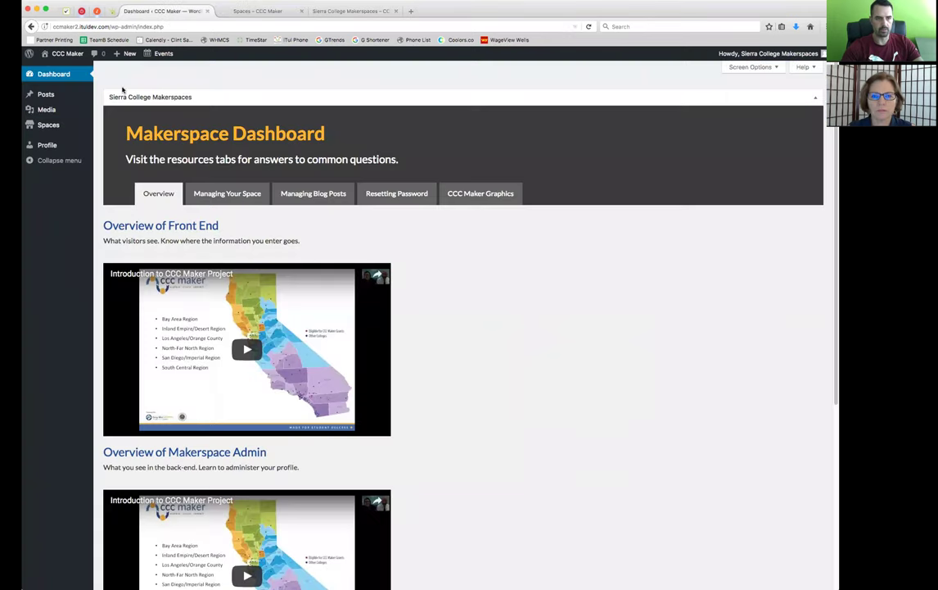
click(46, 126)
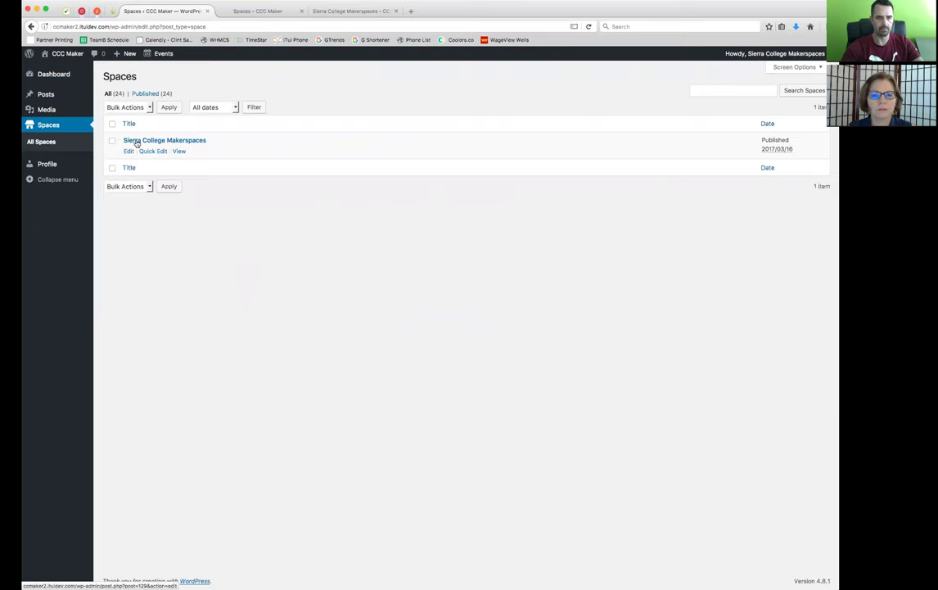
click(133, 140)
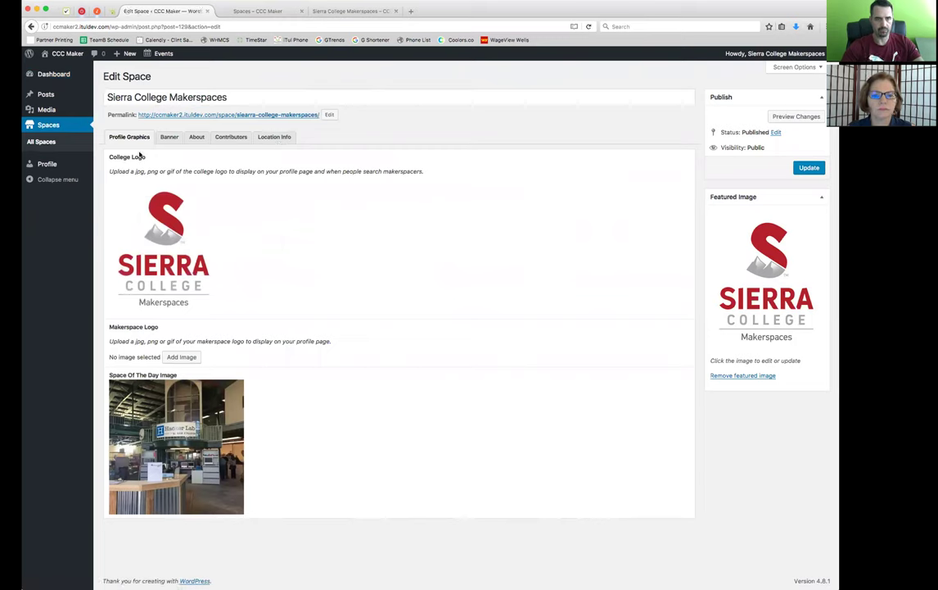
Examine the space's logo and Space Of The Day Image fields, and compare them with the public Space of the Day banner.
mouse_move(184, 230)
drag(158, 328, 109, 329)
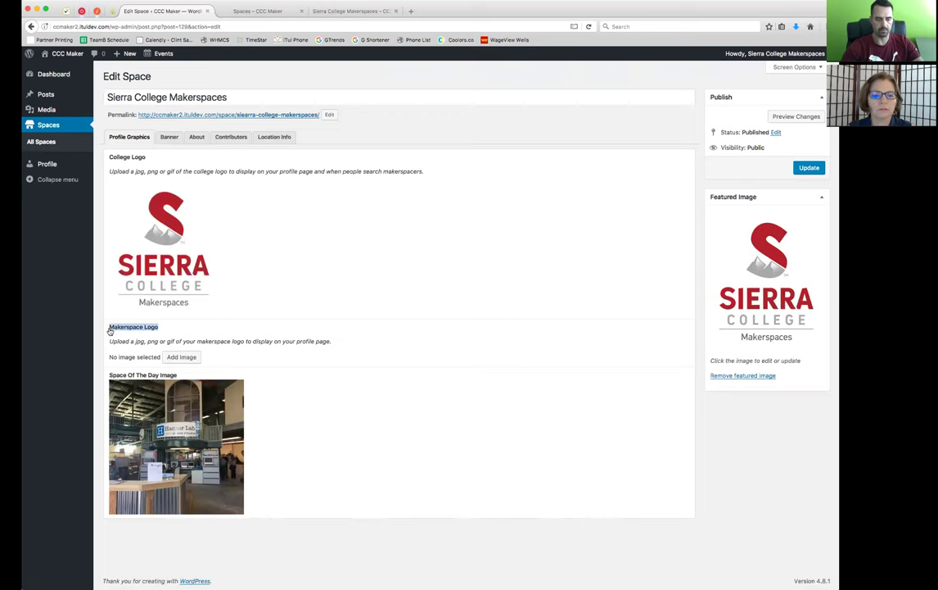
click(272, 342)
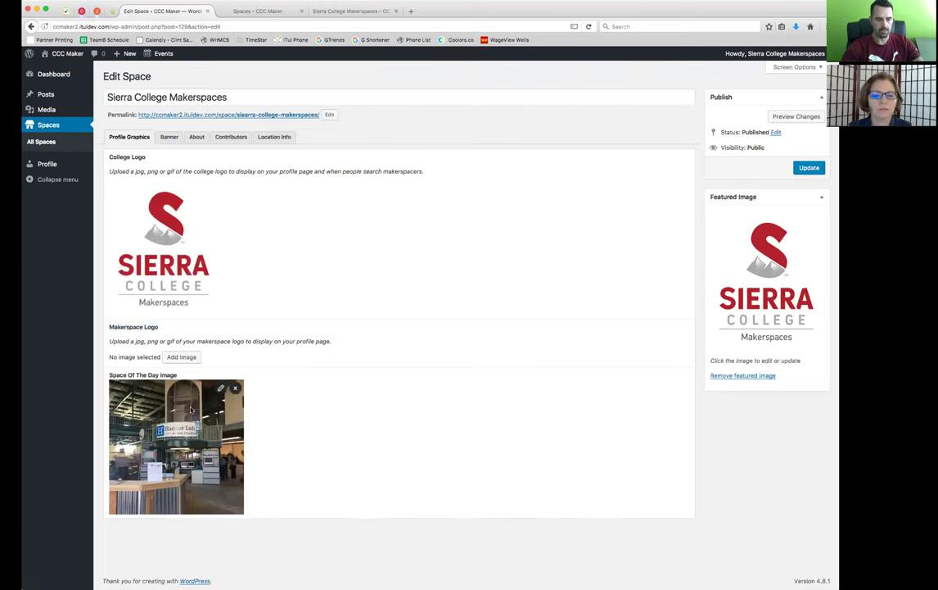
mouse_move(190, 435)
click(261, 11)
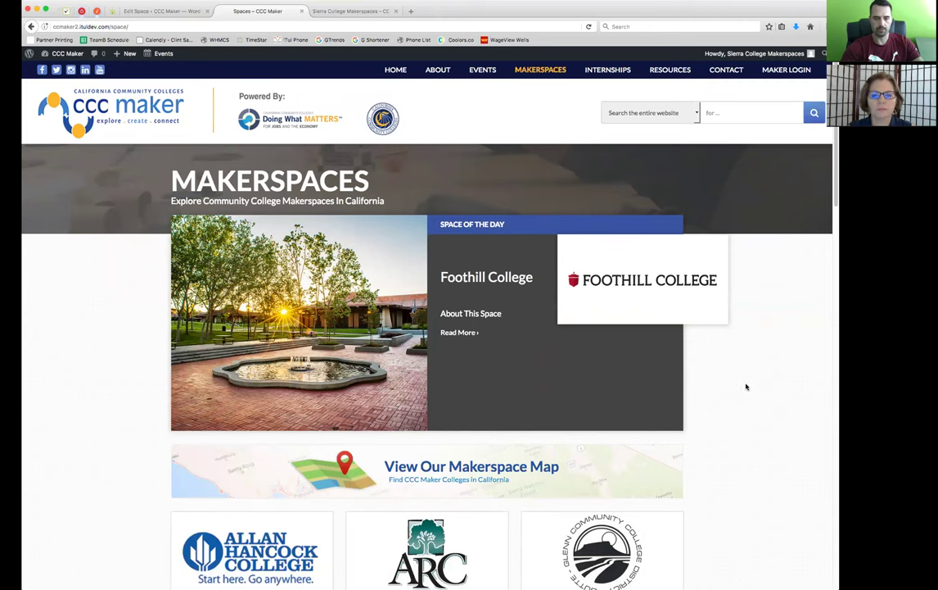
scroll(745, 387, down, 1)
scroll(744, 387, up, 1)
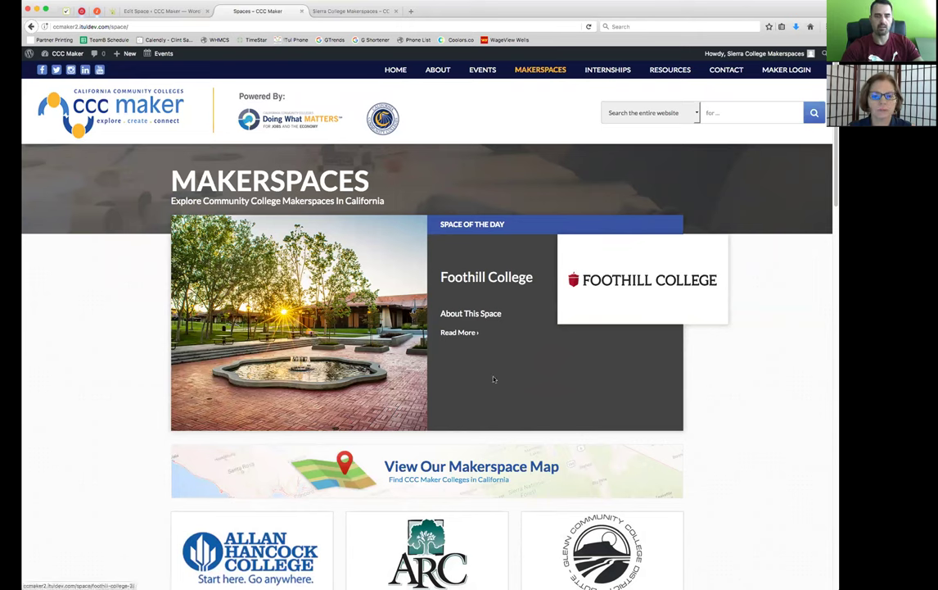
Open the image picker for the space's Makerspace Logo and browse all images in the media library.
click(142, 12)
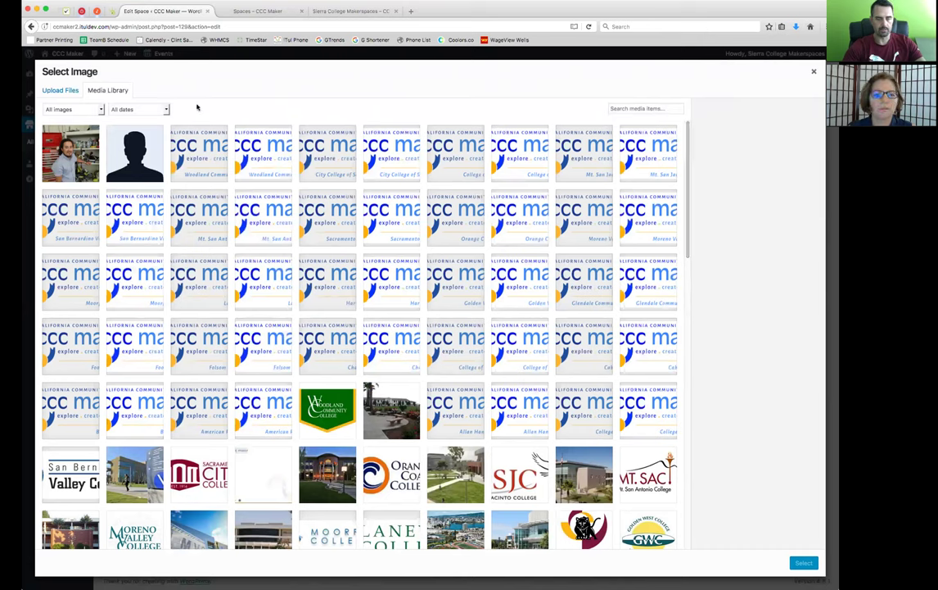
click(71, 109)
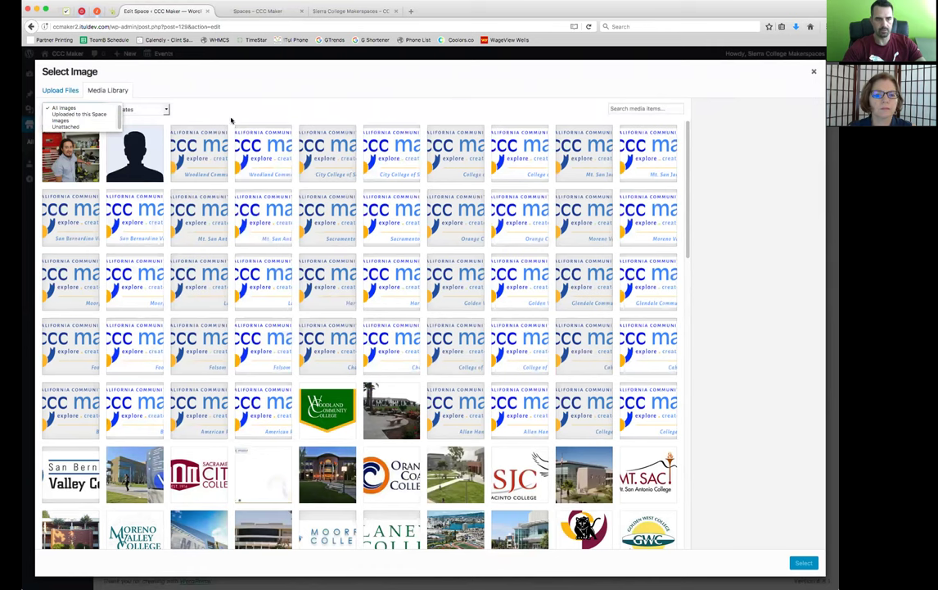
click(319, 115)
scroll(601, 296, down, 8)
scroll(602, 297, down, 5)
scroll(602, 296, down, 3)
scroll(458, 307, down, 4)
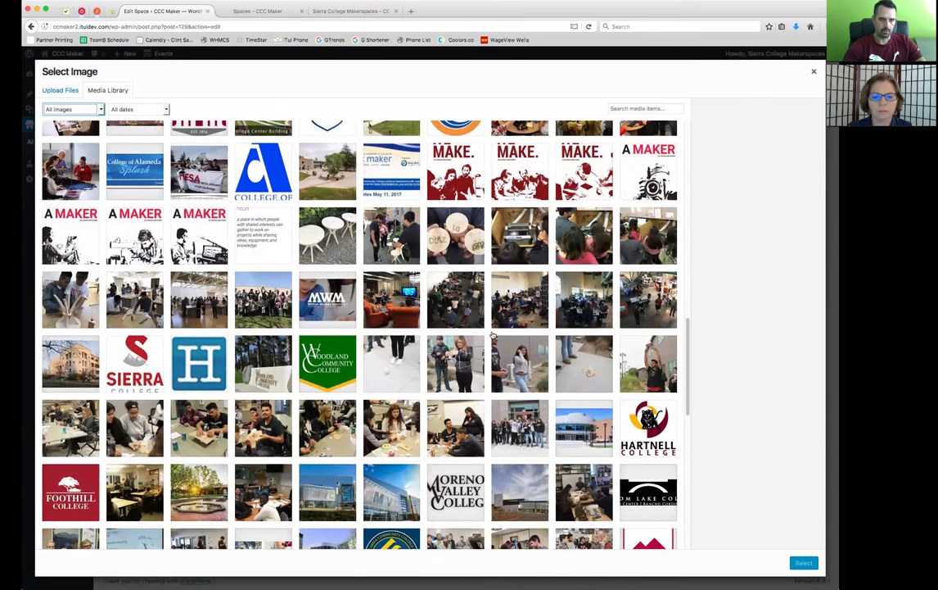
scroll(338, 327, down, 1)
scroll(339, 327, down, 10)
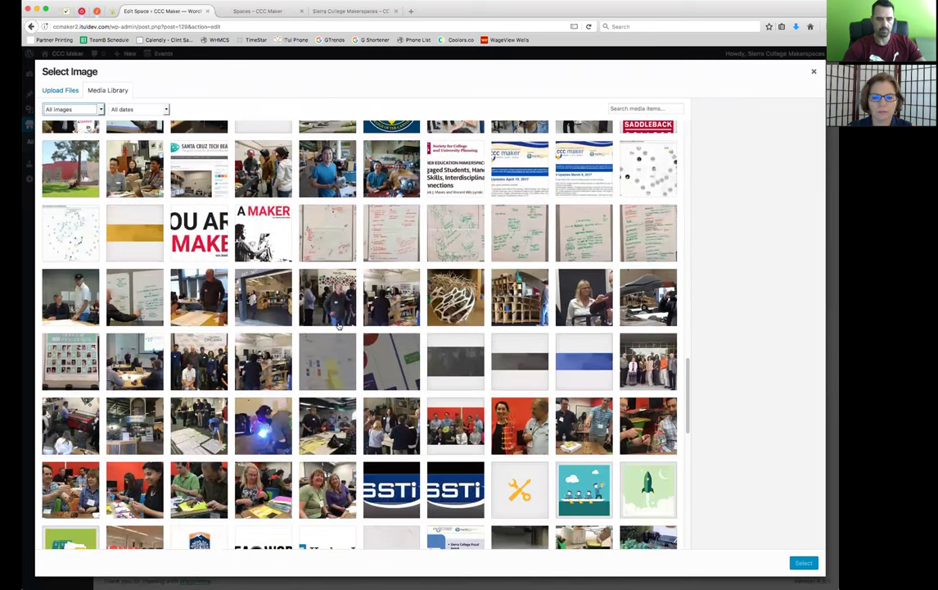
scroll(338, 326, down, 3)
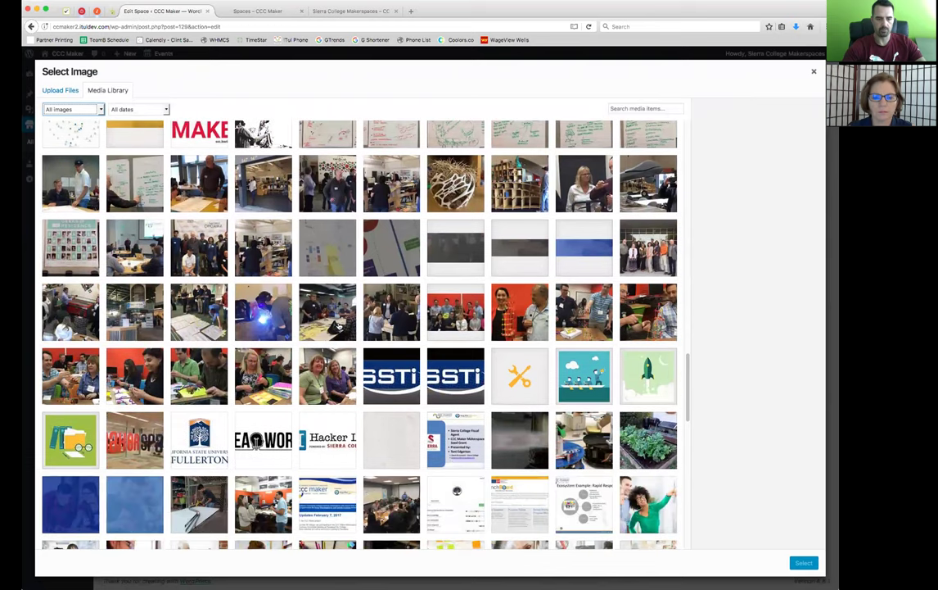
scroll(338, 326, down, 2)
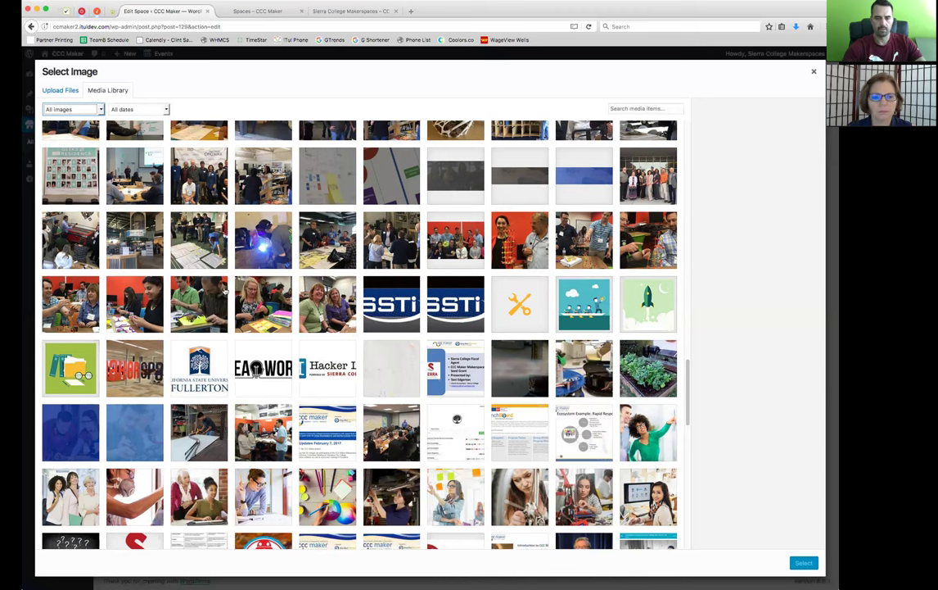
scroll(226, 351, up, 2)
scroll(226, 350, up, 15)
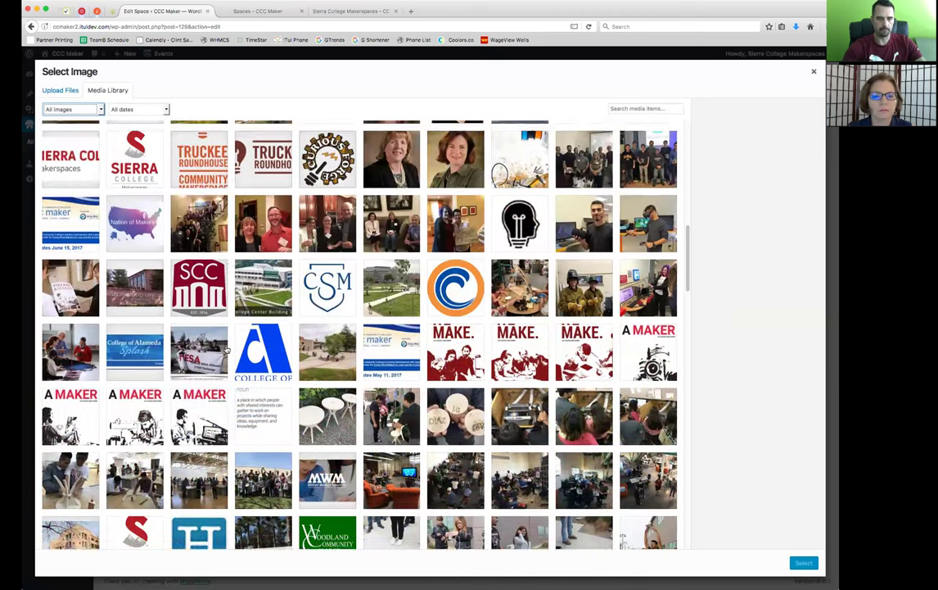
scroll(226, 350, up, 5)
Filter the library to images uploaded to this space, set space-hacker-lab.jpg as the Makerspace Logo and update the space.
click(82, 109)
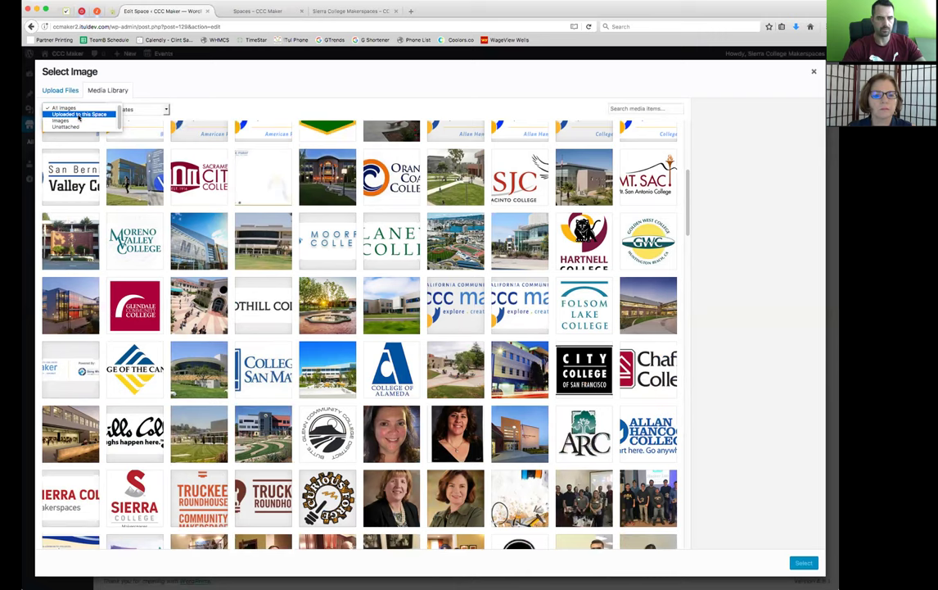
click(79, 115)
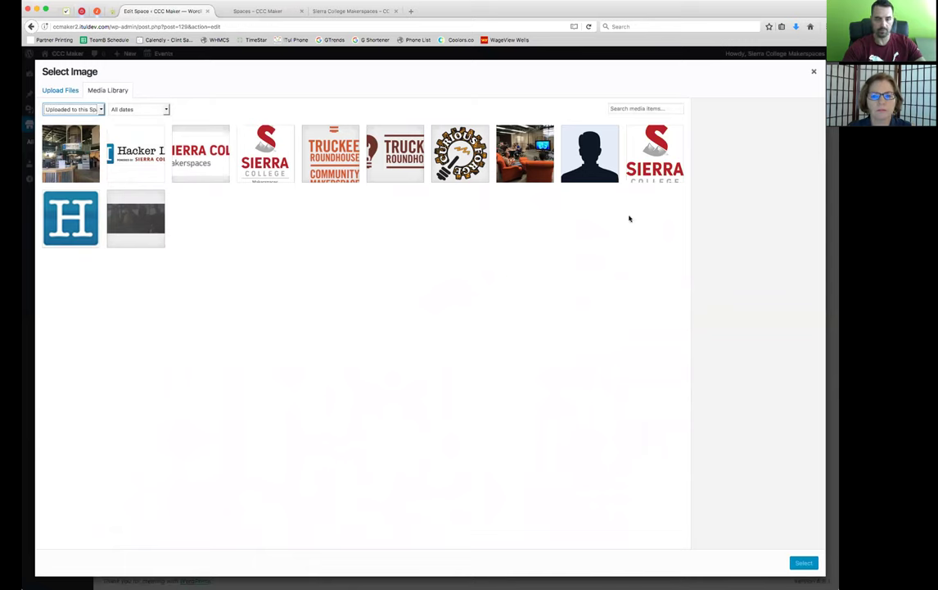
click(121, 150)
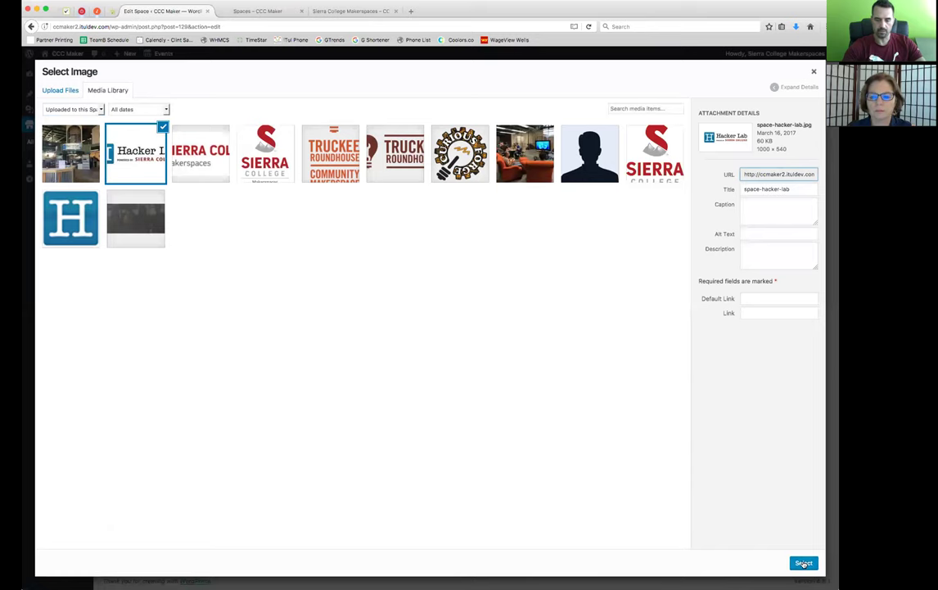
click(791, 561)
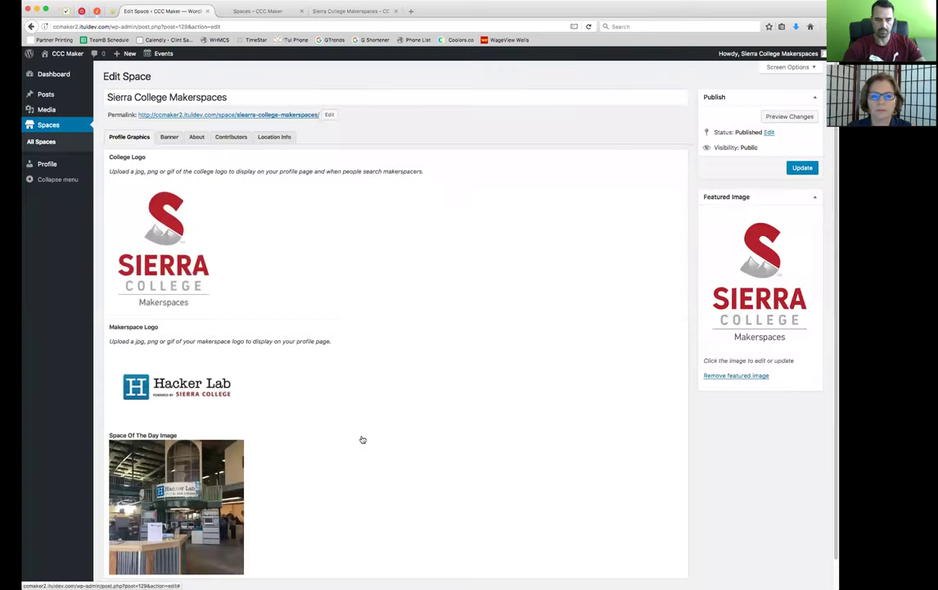
click(802, 169)
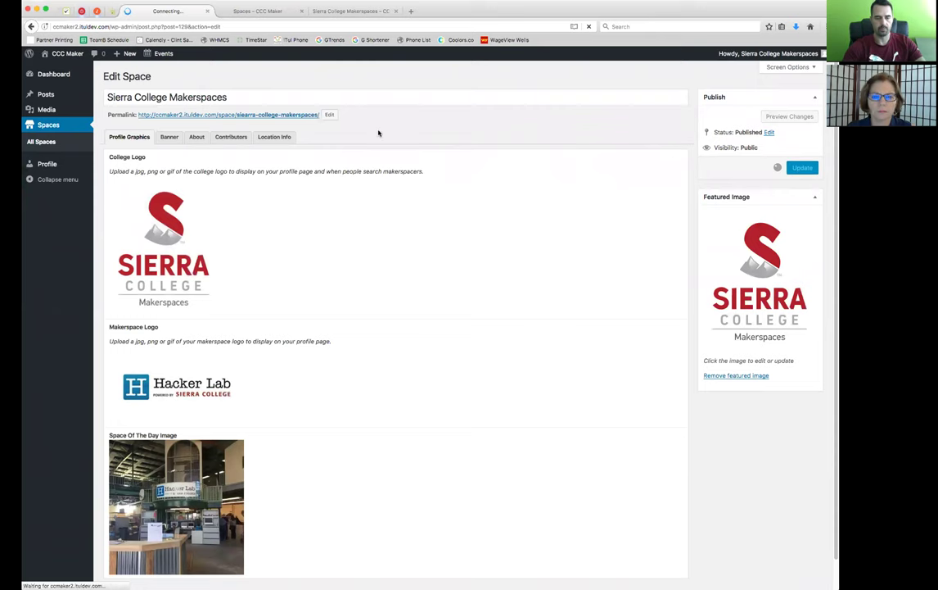
Reload the public Sierra College Makerspaces page to check its logos, and view the Makerspaces listing page.
click(343, 11)
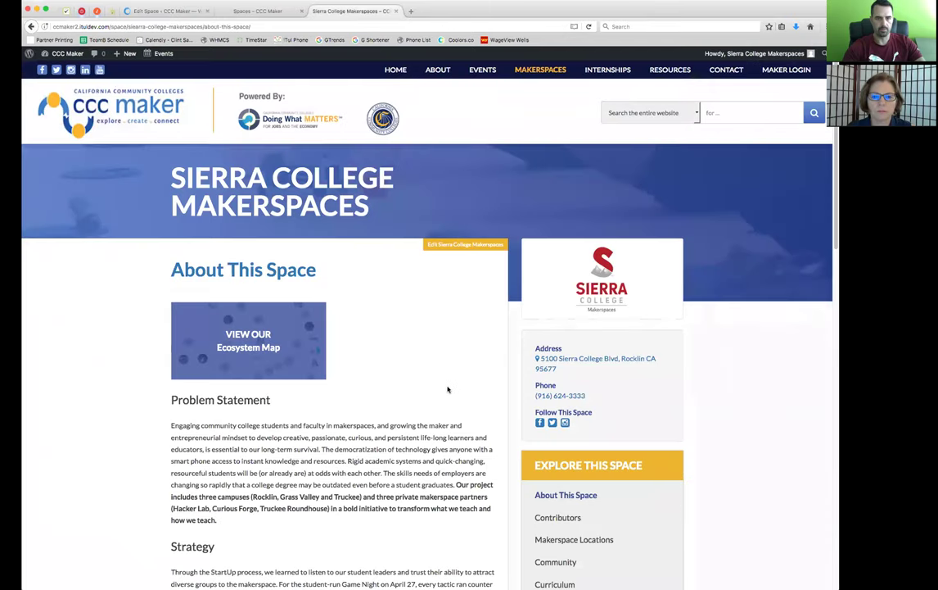
key(super+r)
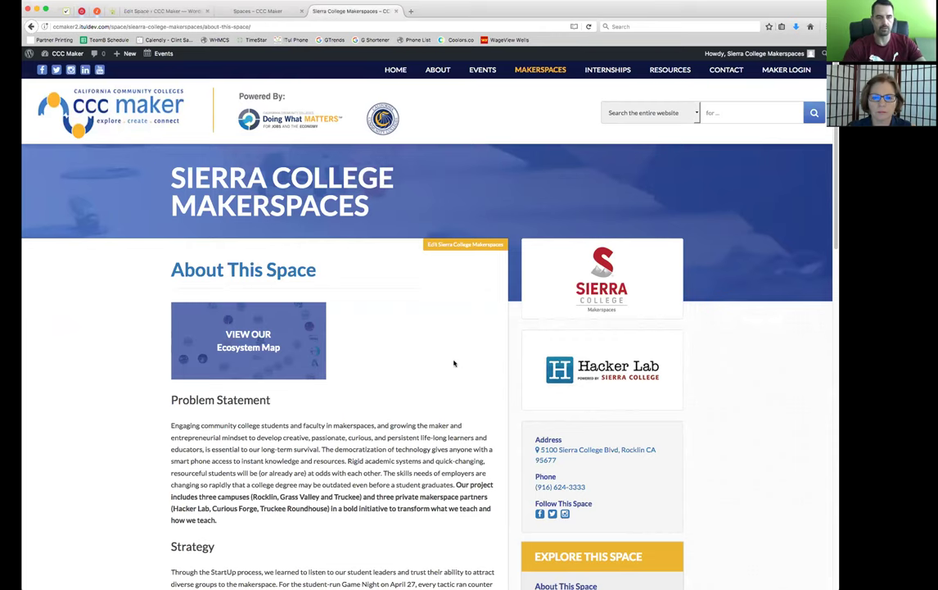
click(255, 10)
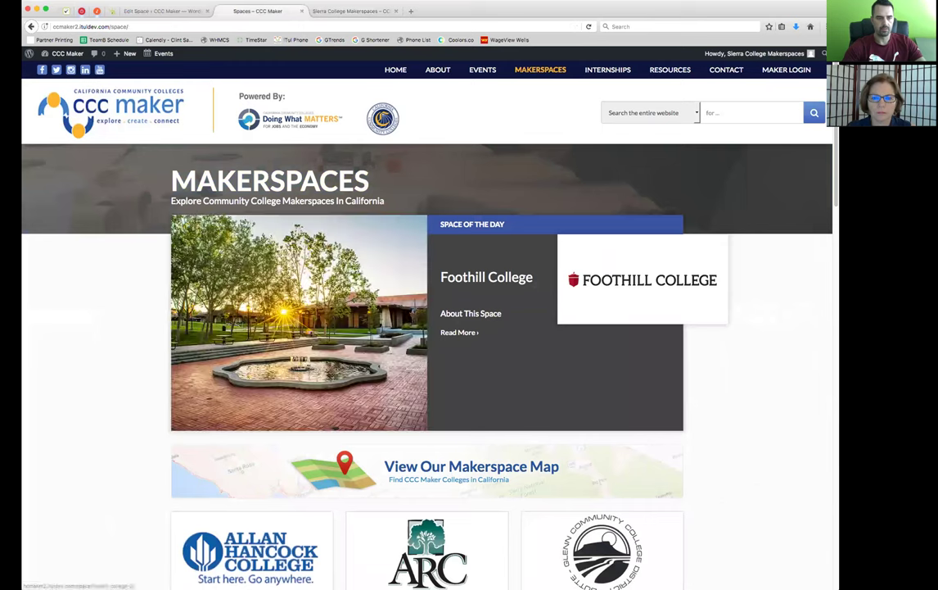
Remove the Hacker Lab image from the Makerspace Logo, update the space and check its public page.
click(165, 11)
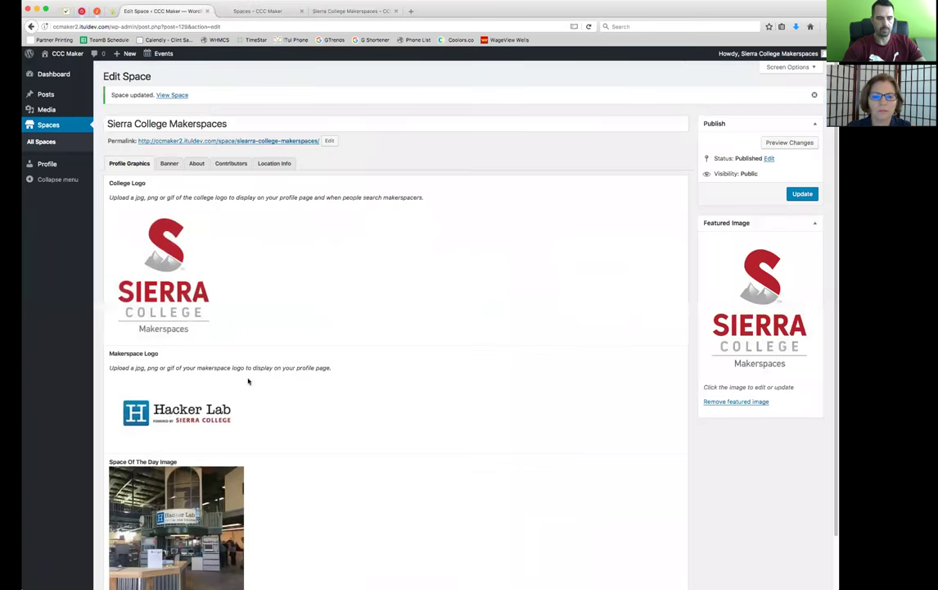
mouse_move(221, 387)
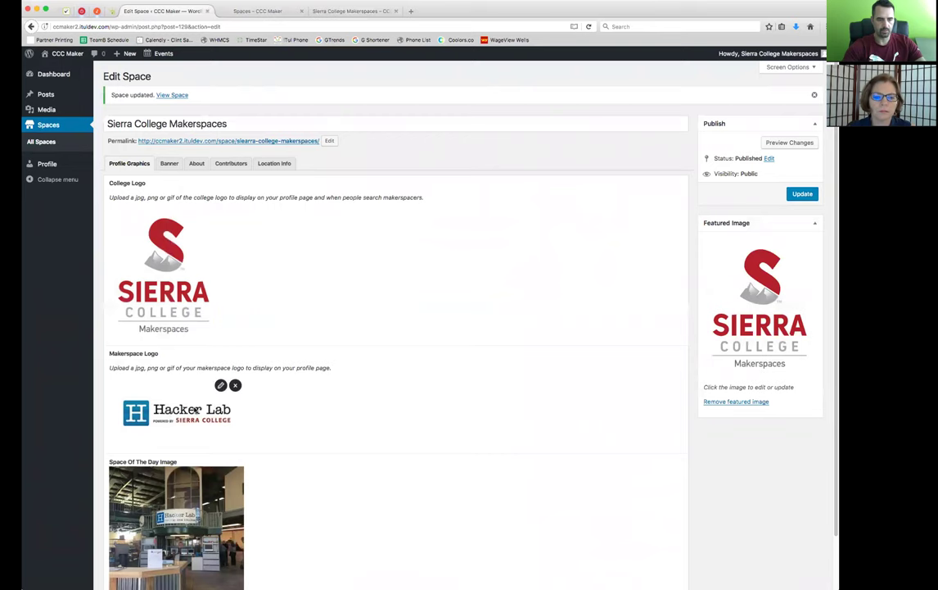
click(235, 385)
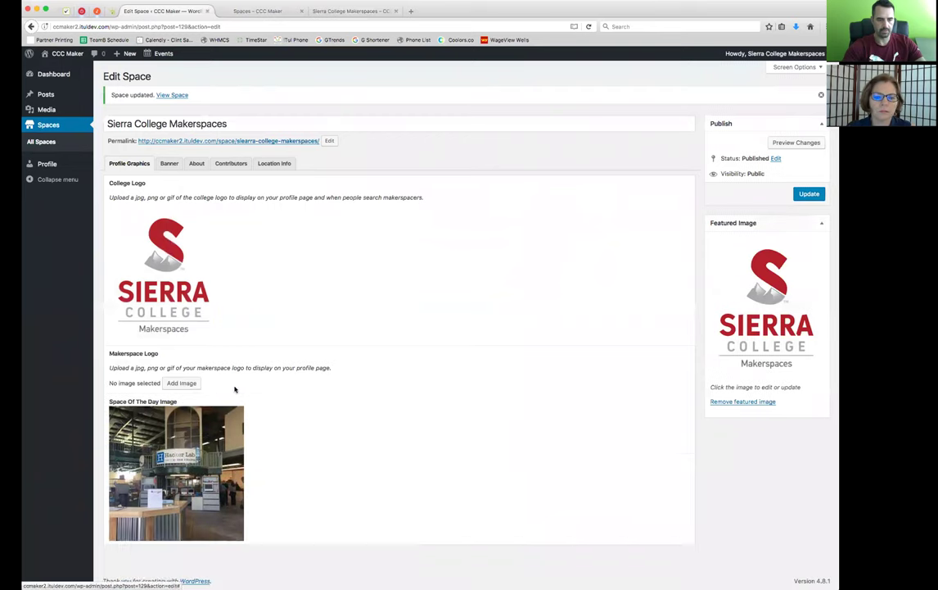
click(808, 194)
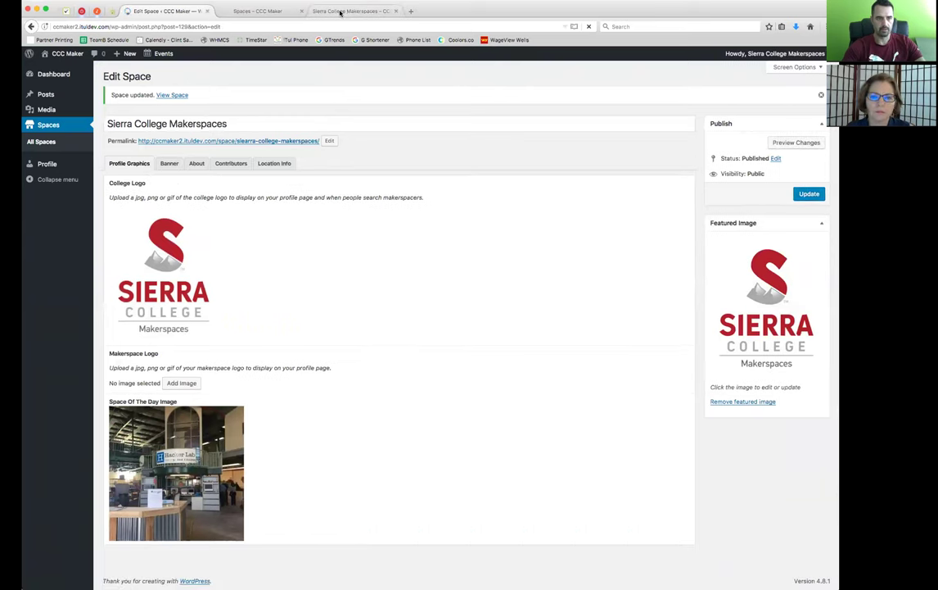
click(340, 11)
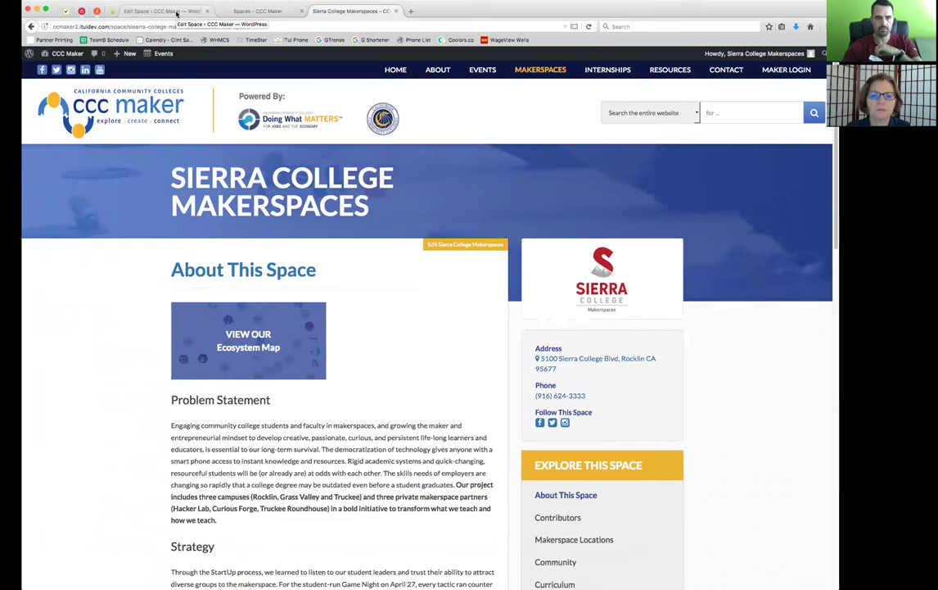
Set space-hacker-lab.jpg from the images uploaded to this space as the Makerspace Logo and preview the changes.
click(176, 12)
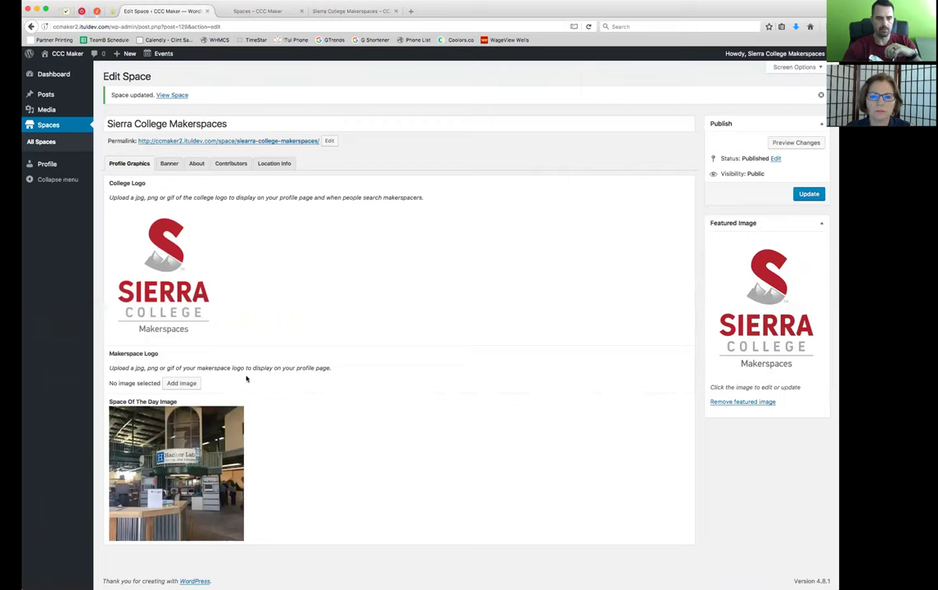
click(181, 382)
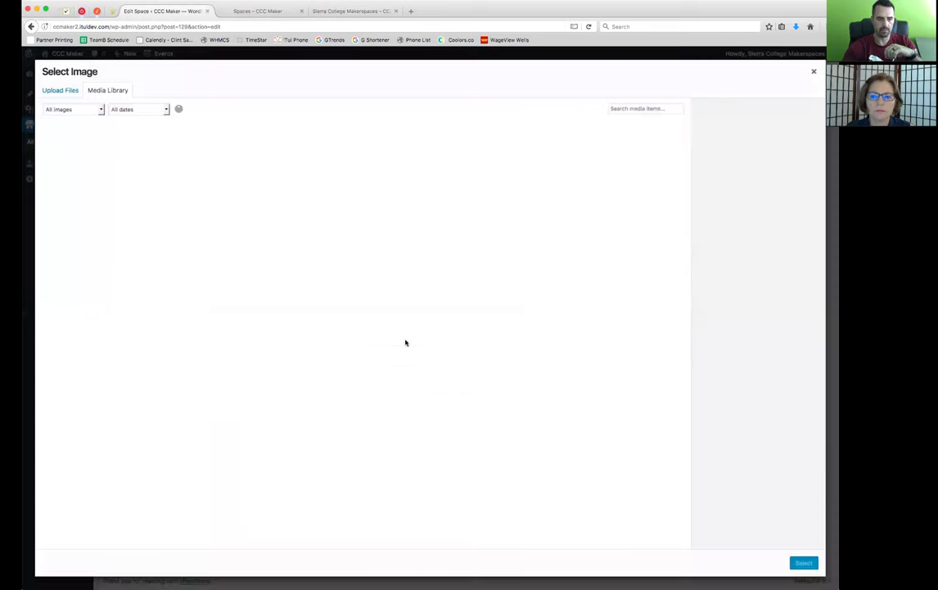
click(77, 110)
click(72, 107)
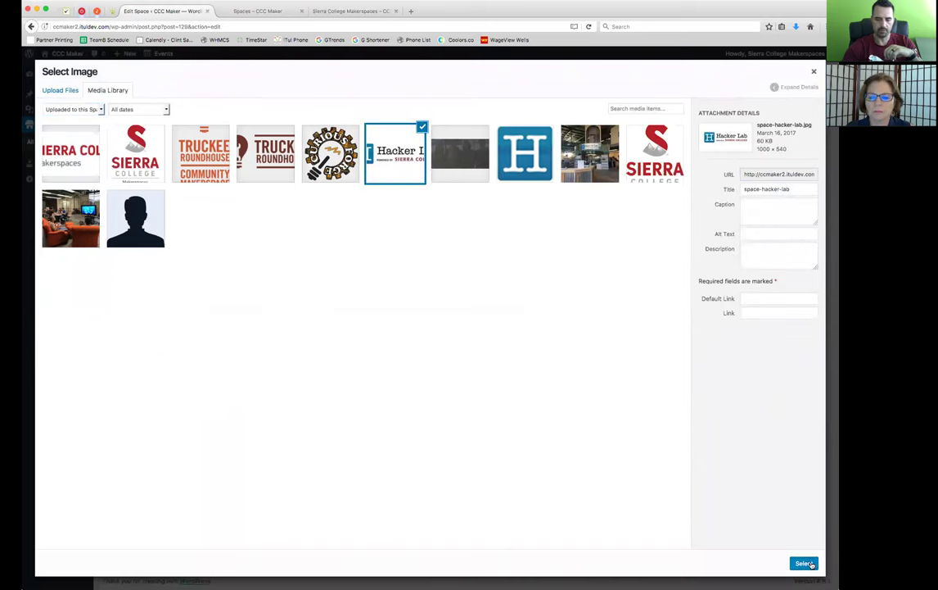
click(806, 564)
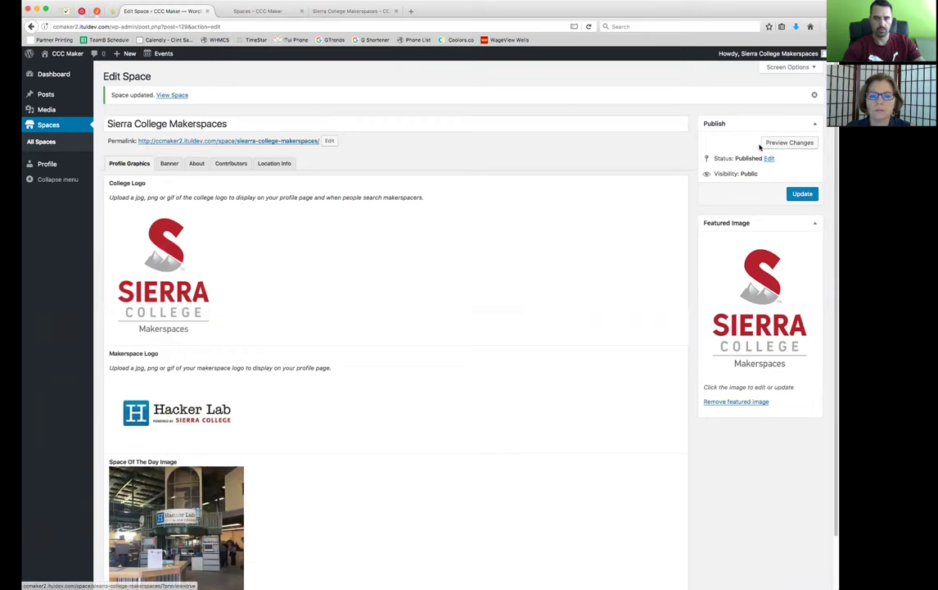
click(786, 144)
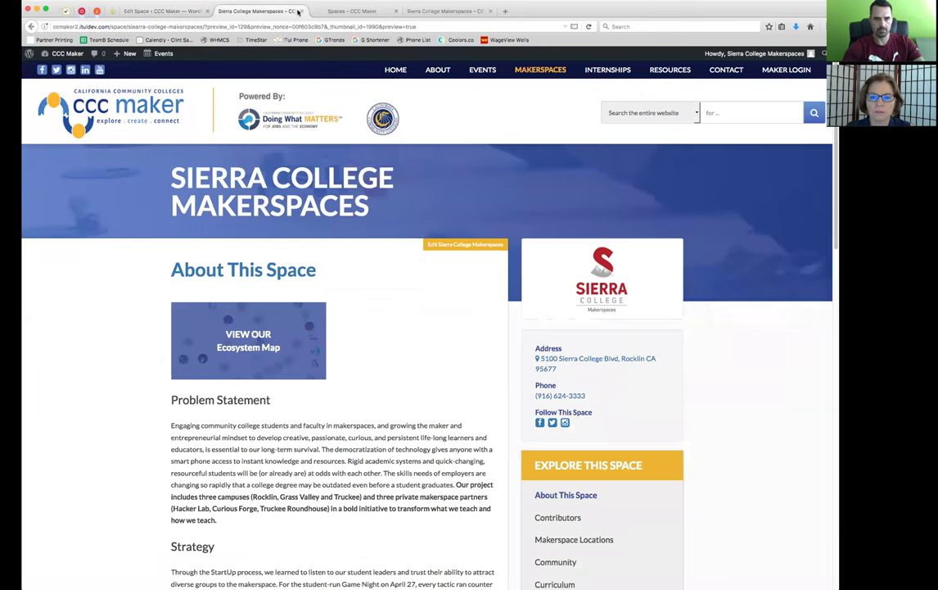
click(302, 11)
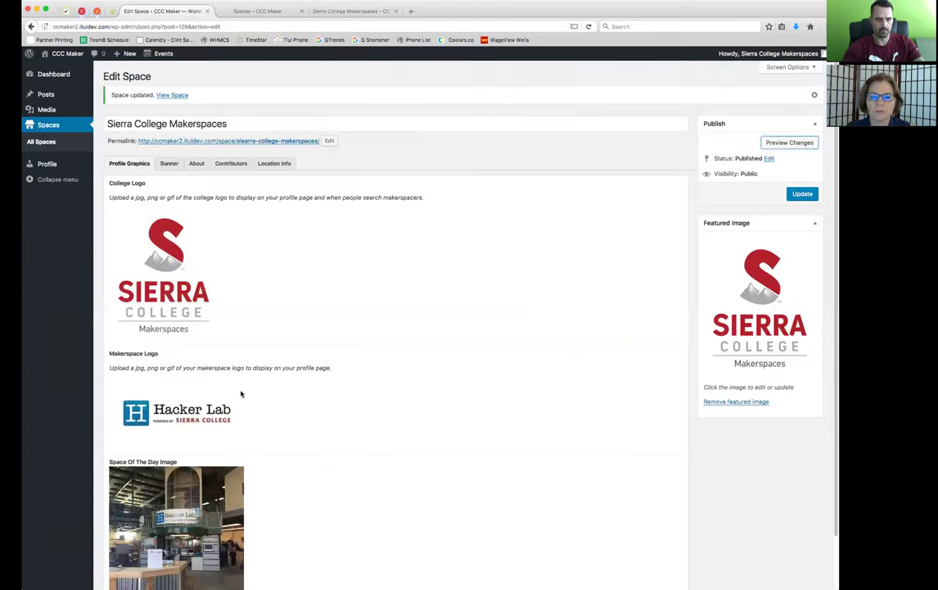
Remove the Hacker Lab image from the Makerspace Logo and update the space.
mouse_move(210, 389)
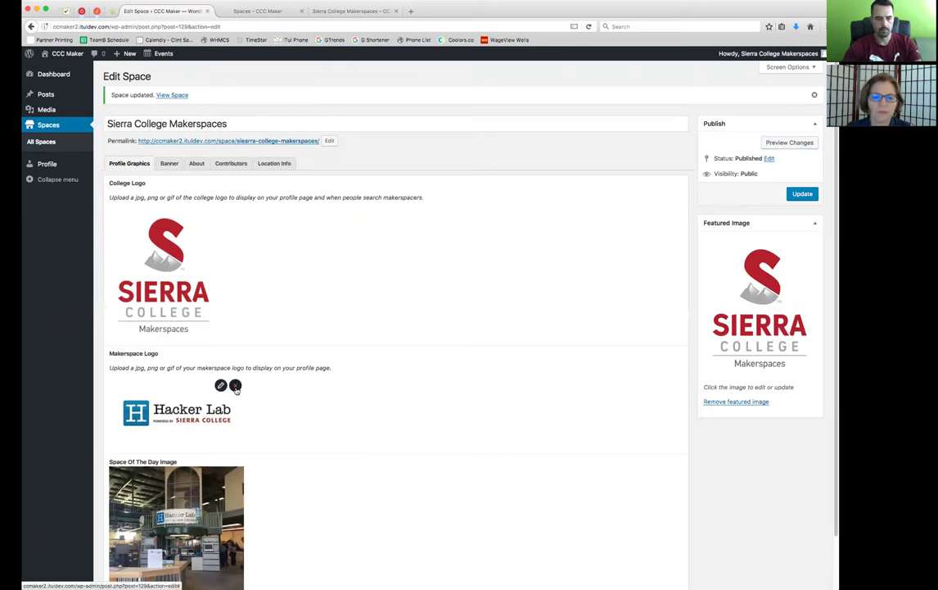
click(235, 383)
click(807, 194)
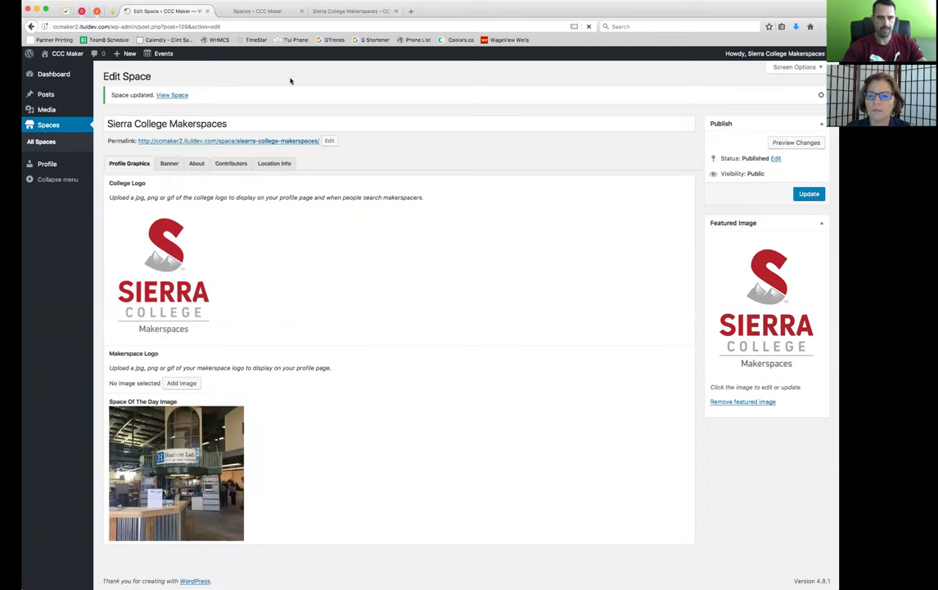
Examine the Sierra College Makerspaces entry and its image in the public Makerspaces listing.
click(250, 11)
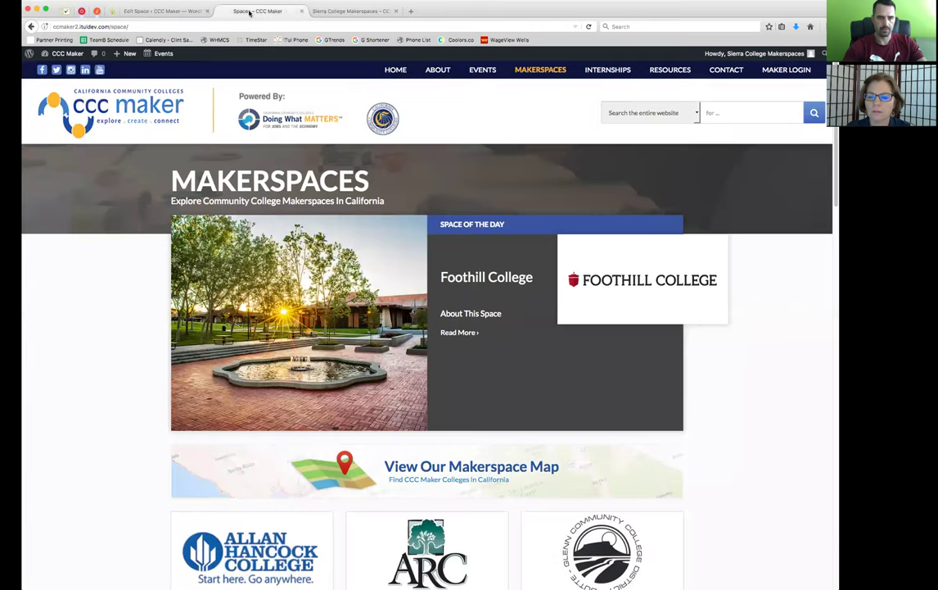
scroll(124, 348, down, 5)
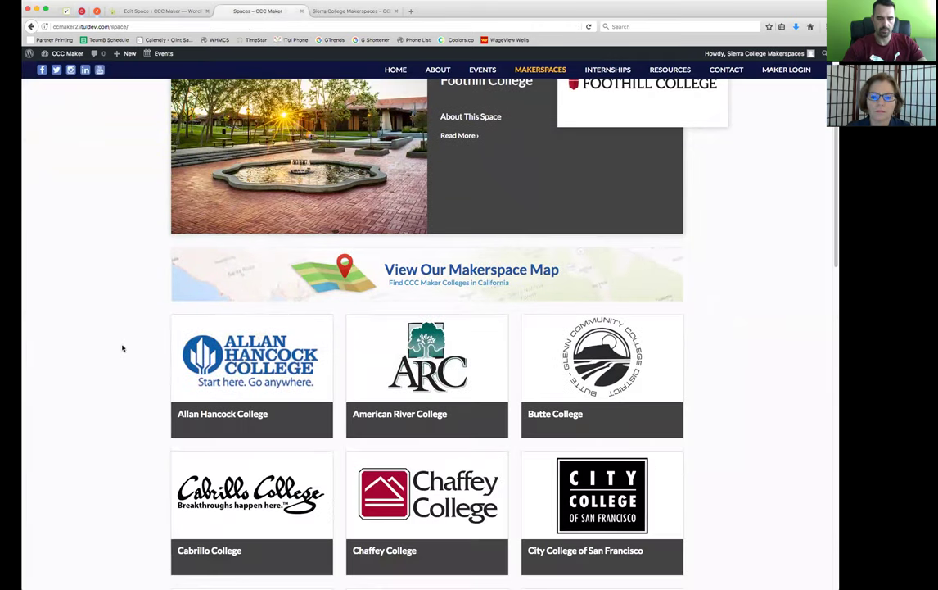
scroll(122, 348, down, 10)
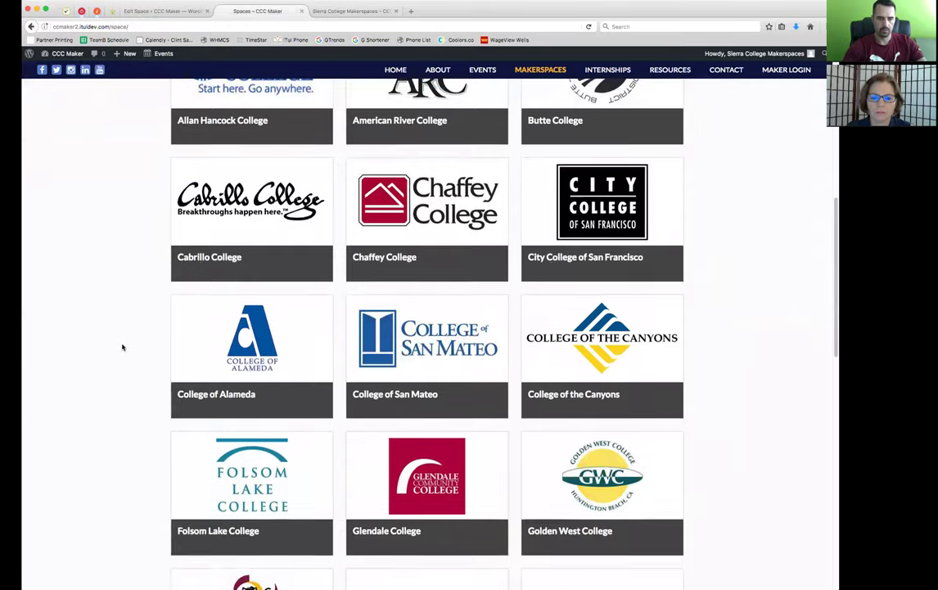
scroll(122, 348, down, 10)
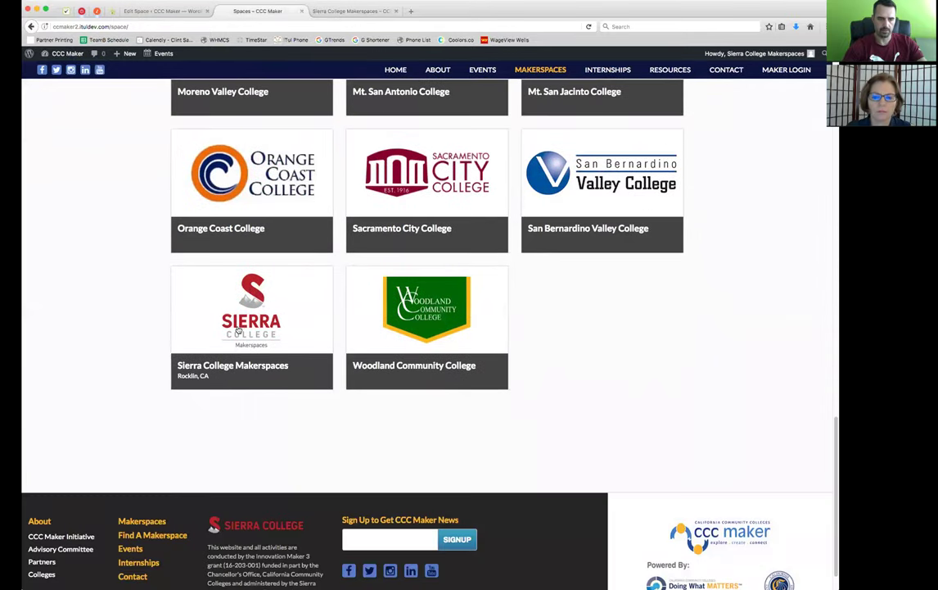
Replace the space's featured image with IMG_2535.jpg from the images uploaded to this space and update the space.
click(181, 14)
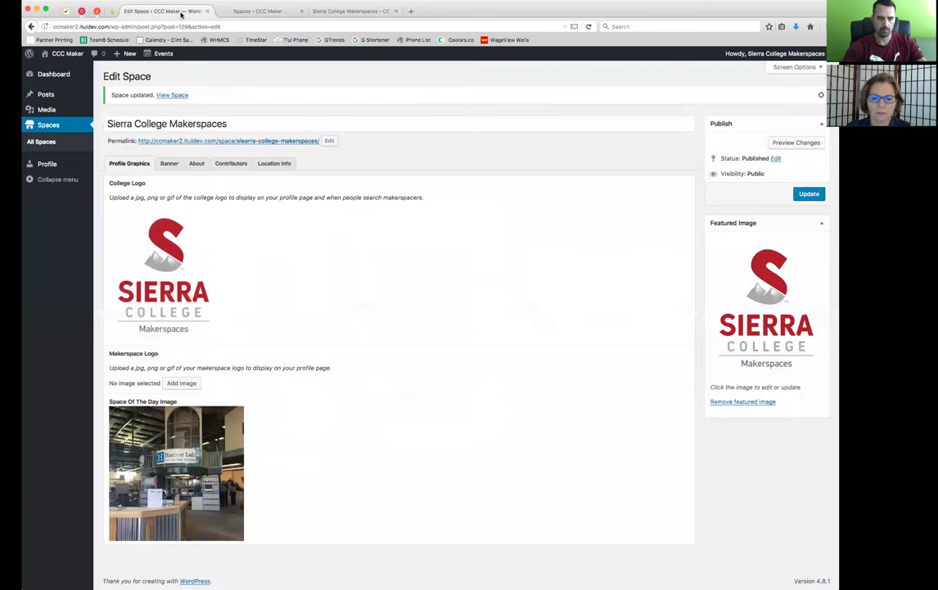
click(742, 402)
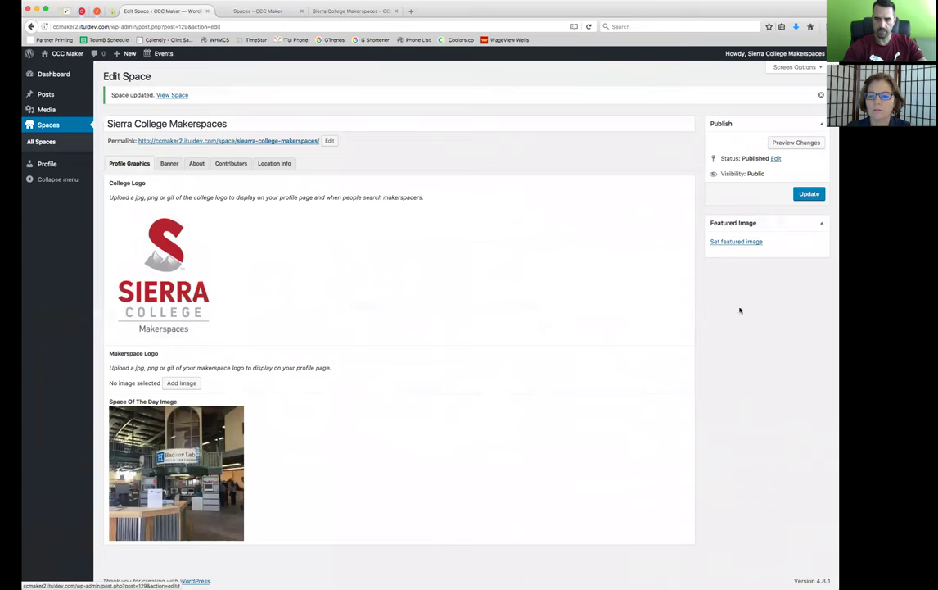
click(736, 242)
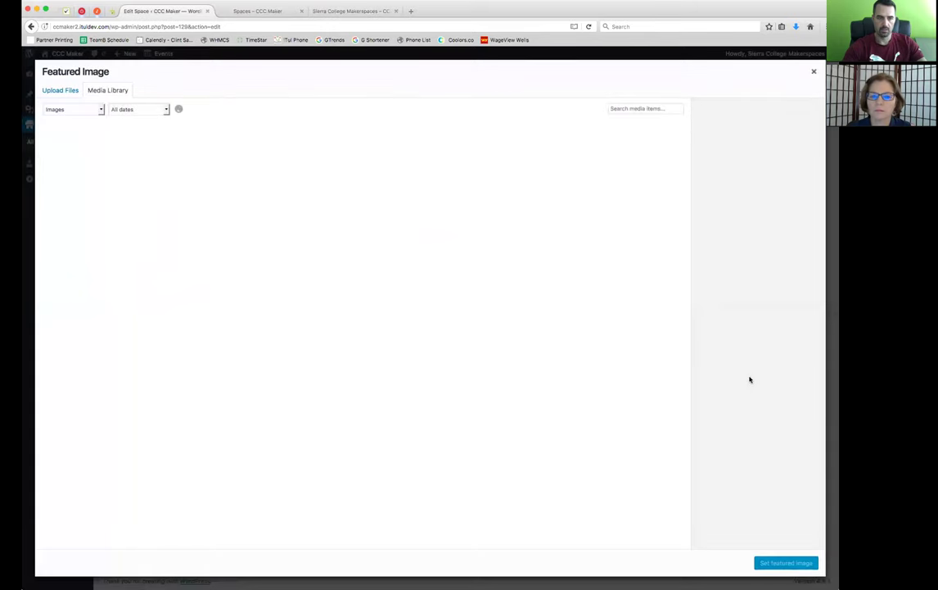
click(78, 109)
click(78, 115)
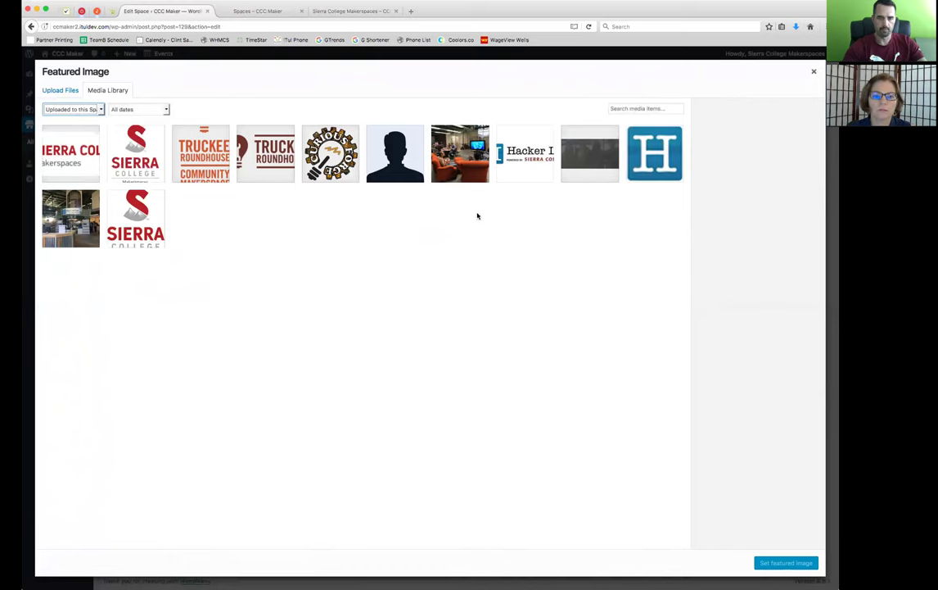
click(69, 209)
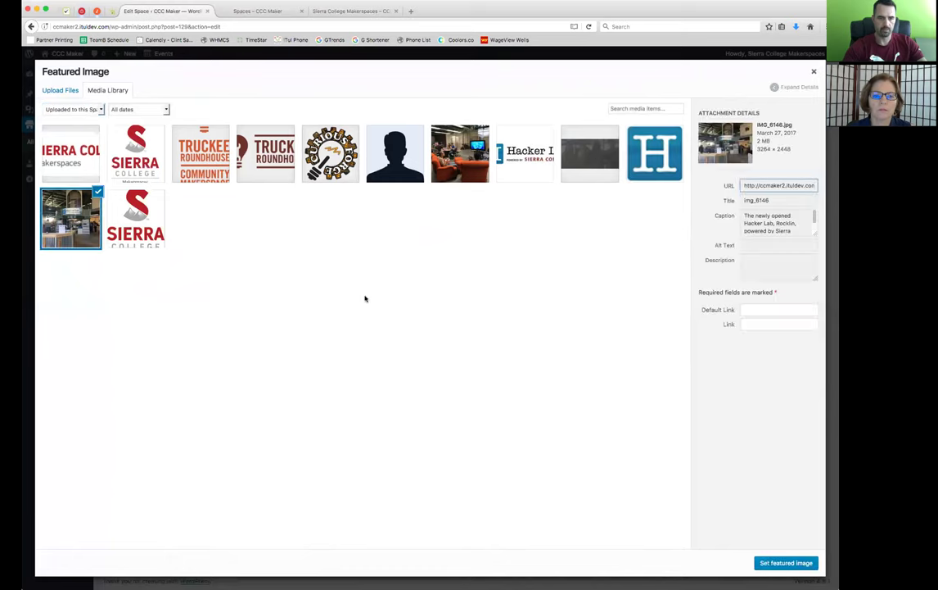
click(465, 149)
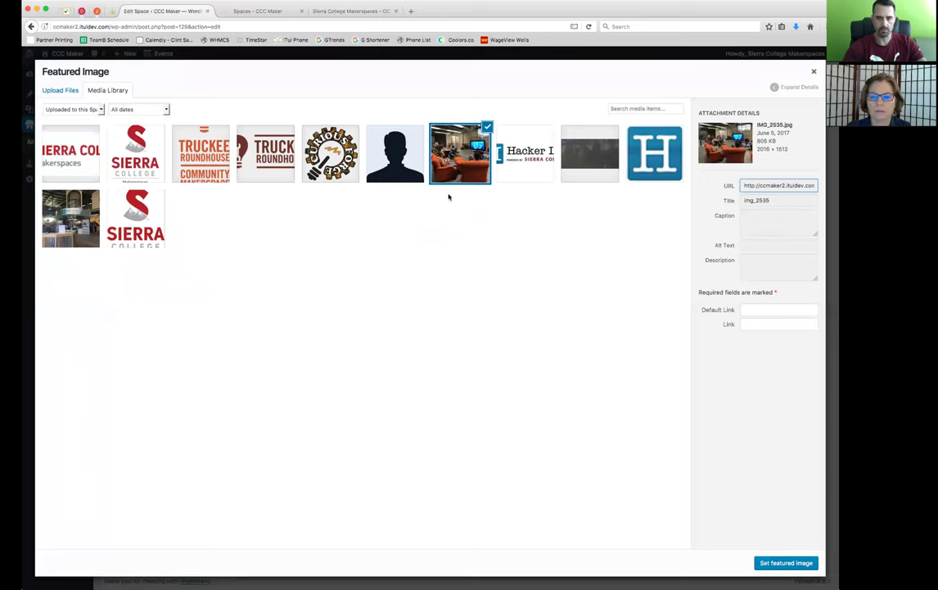
click(785, 563)
click(807, 194)
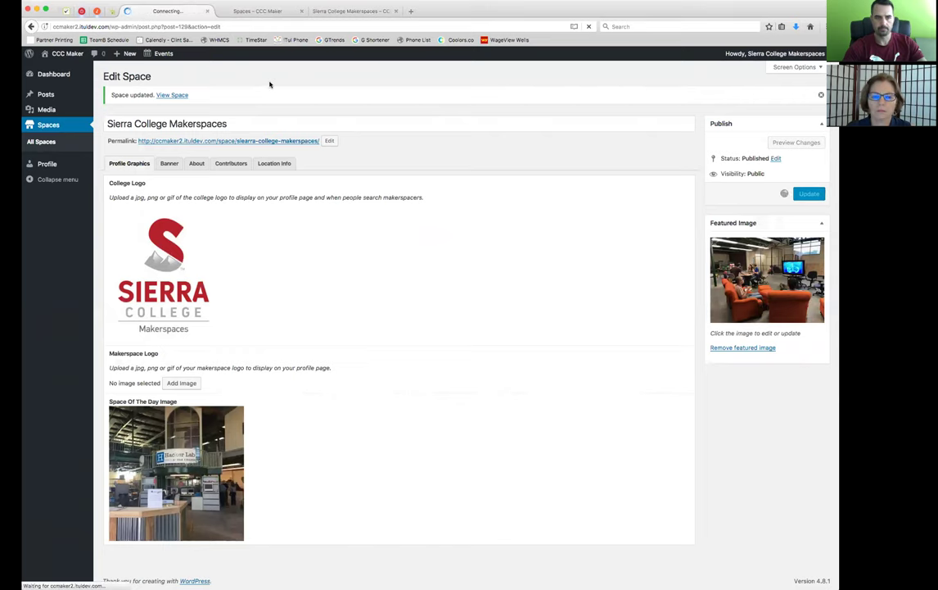
Reload the public Makerspaces listing and compare the Sierra College Makerspaces image with the other colleges' logos.
click(256, 11)
key(super+r)
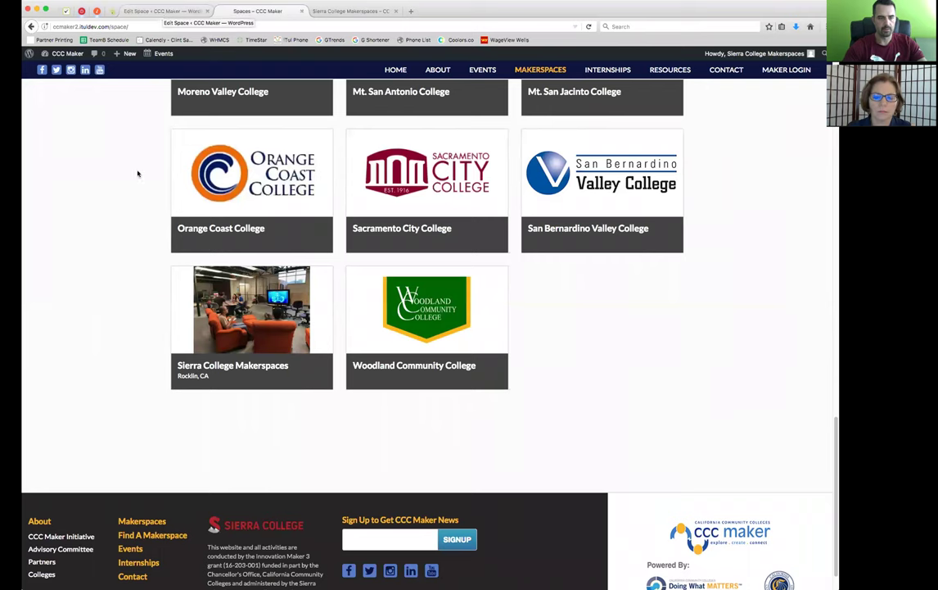
scroll(116, 326, up, 5)
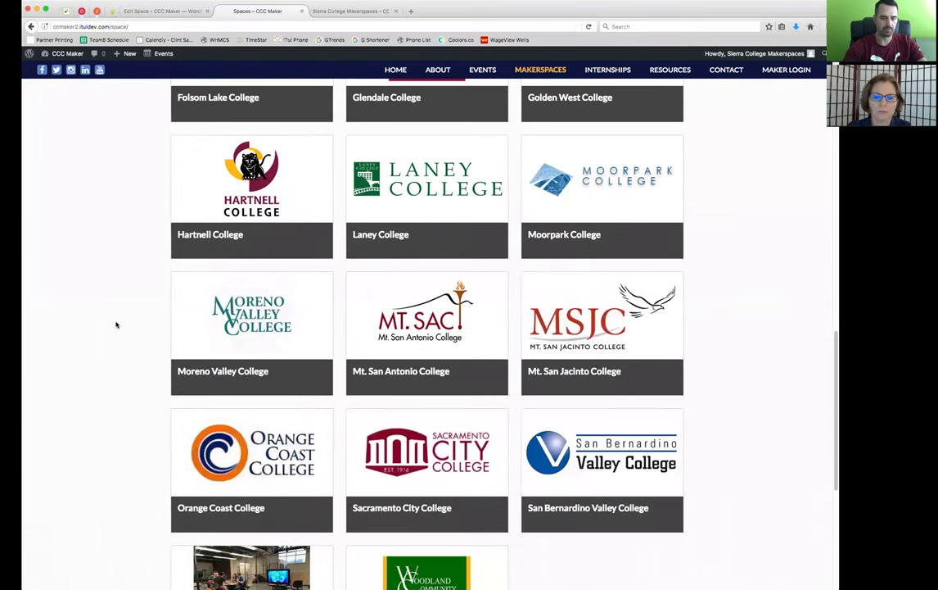
scroll(117, 325, down, 2)
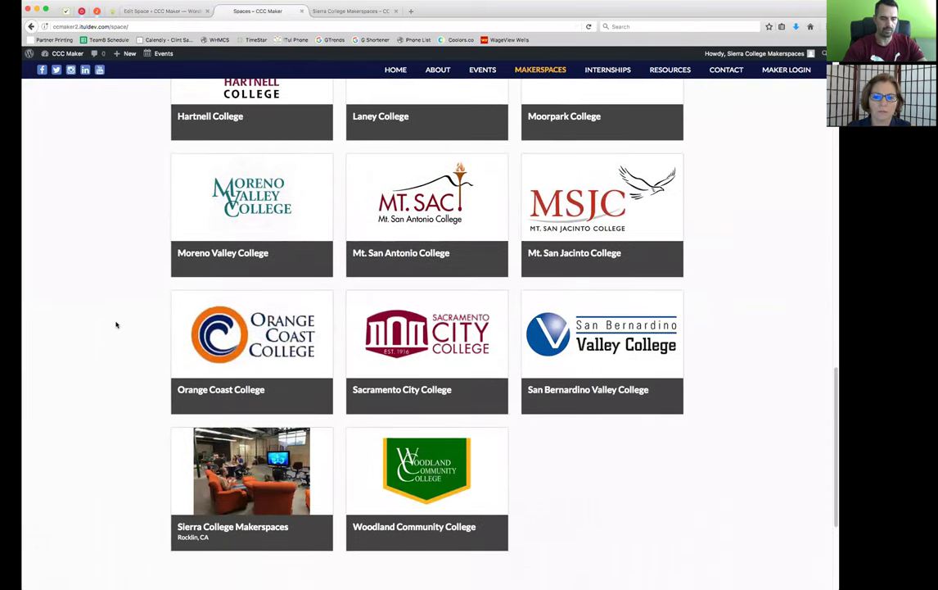
scroll(115, 323, up, 3)
scroll(107, 299, up, 9)
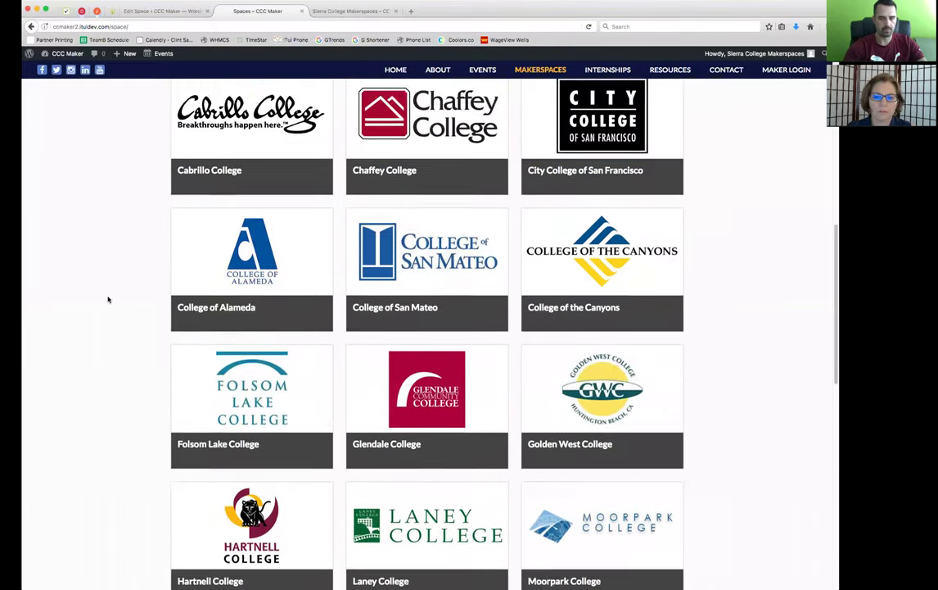
scroll(107, 300, down, 6)
Replace the featured image with SierraCollegeMakerspaces.jpg from the images uploaded to this space and update the space.
click(162, 10)
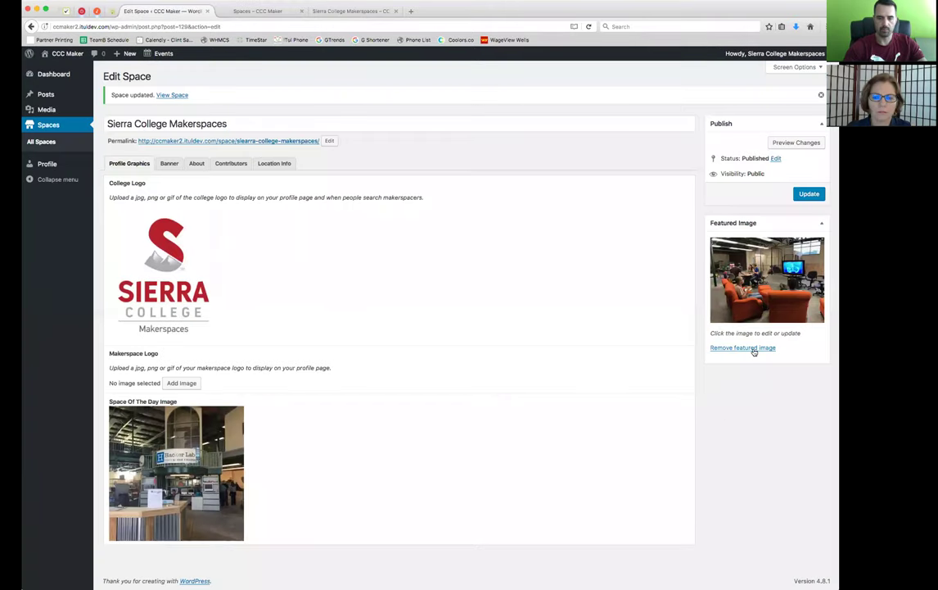
click(754, 348)
click(749, 243)
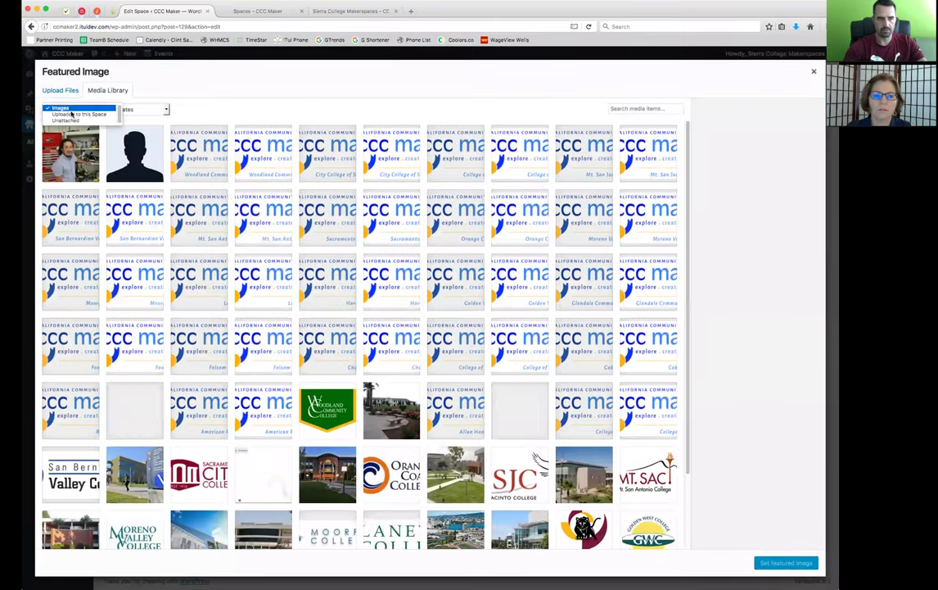
click(67, 110)
click(74, 159)
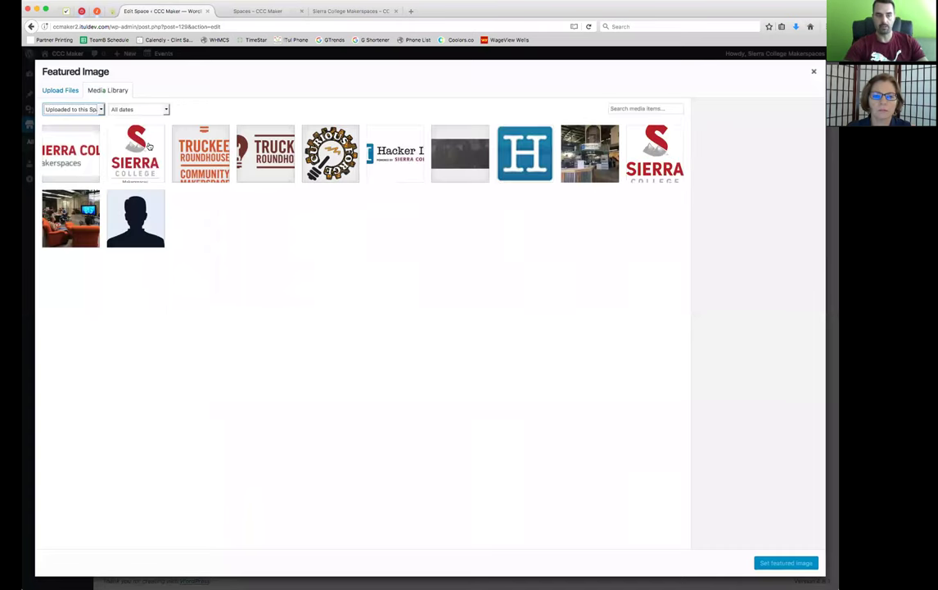
click(149, 146)
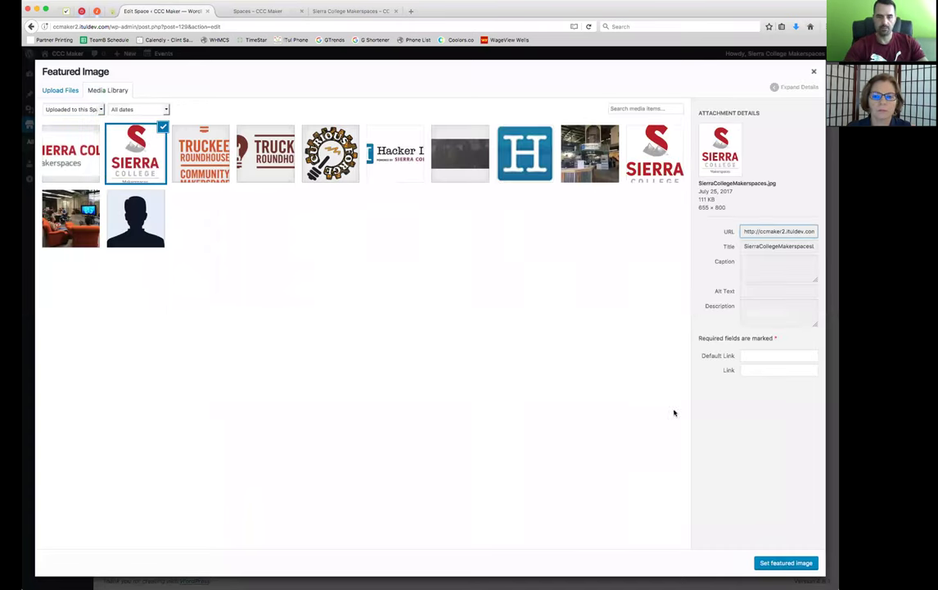
click(784, 562)
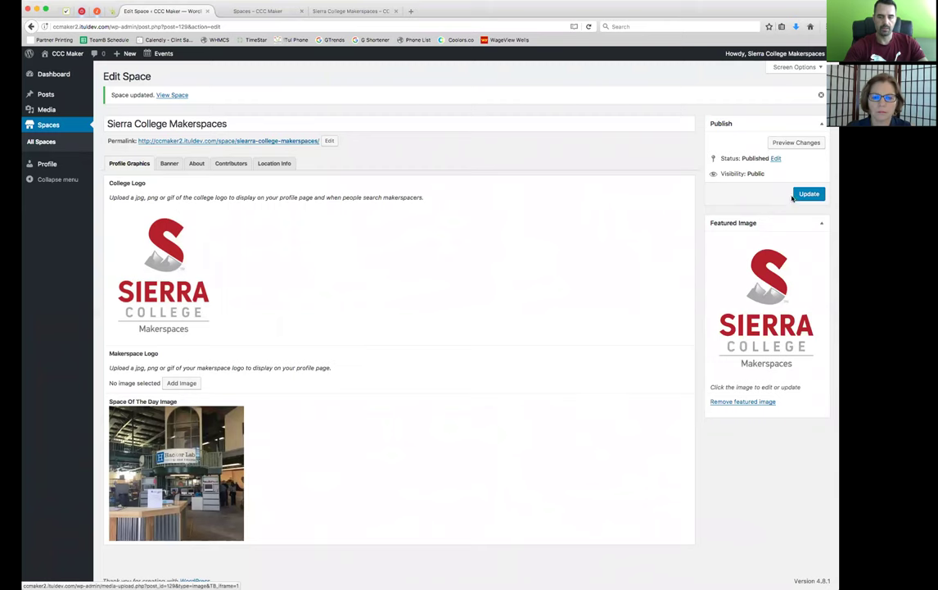
click(800, 196)
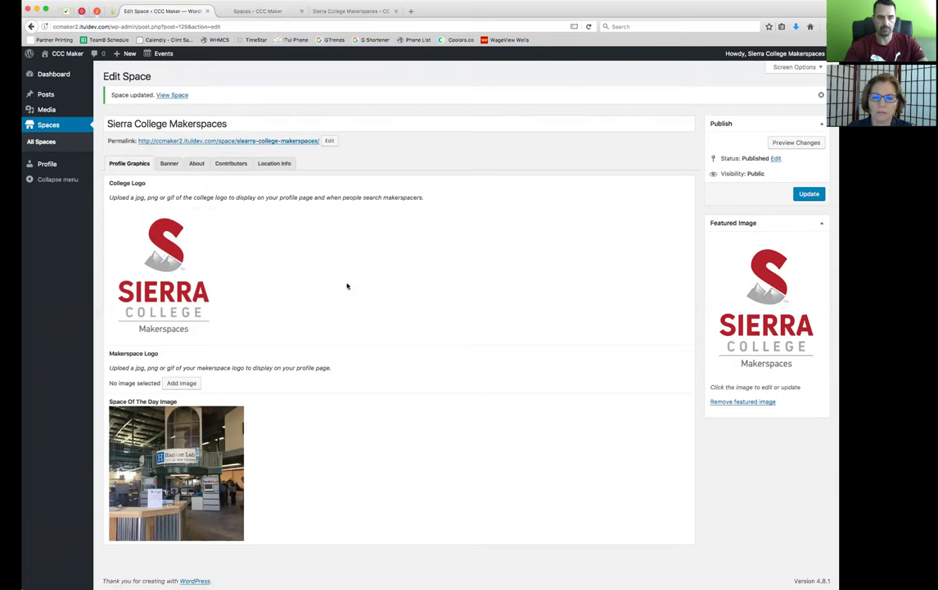
Check the restored Sierra College Makerspaces logo and the Space of the Day in the public listing, and return to the space editor.
click(259, 13)
scroll(110, 342, down, 5)
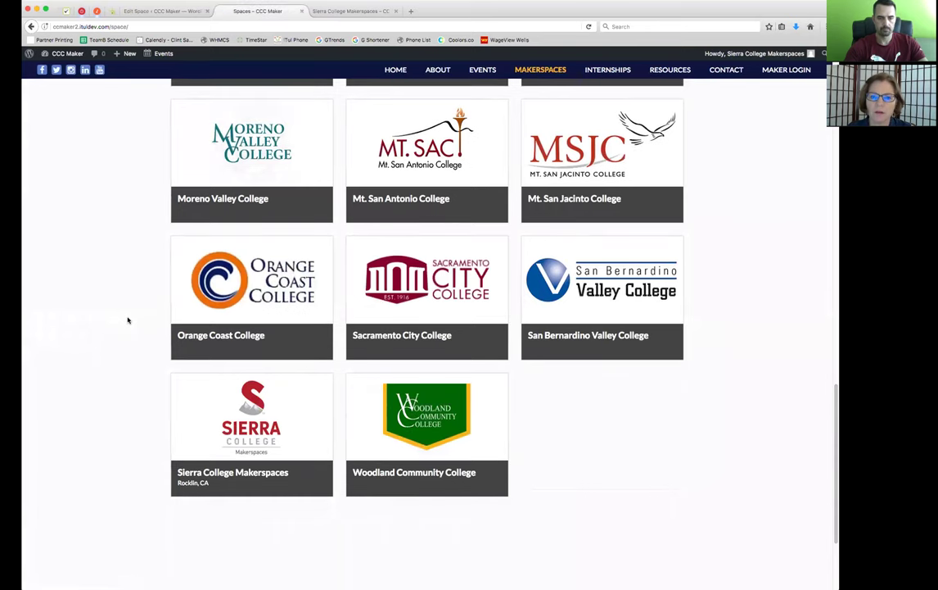
scroll(128, 320, up, 10)
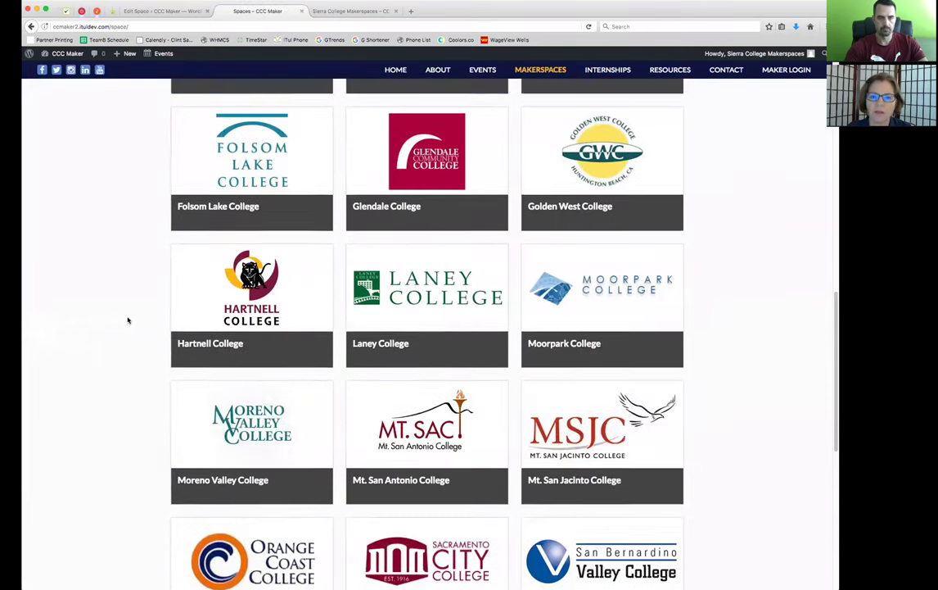
scroll(127, 320, up, 4)
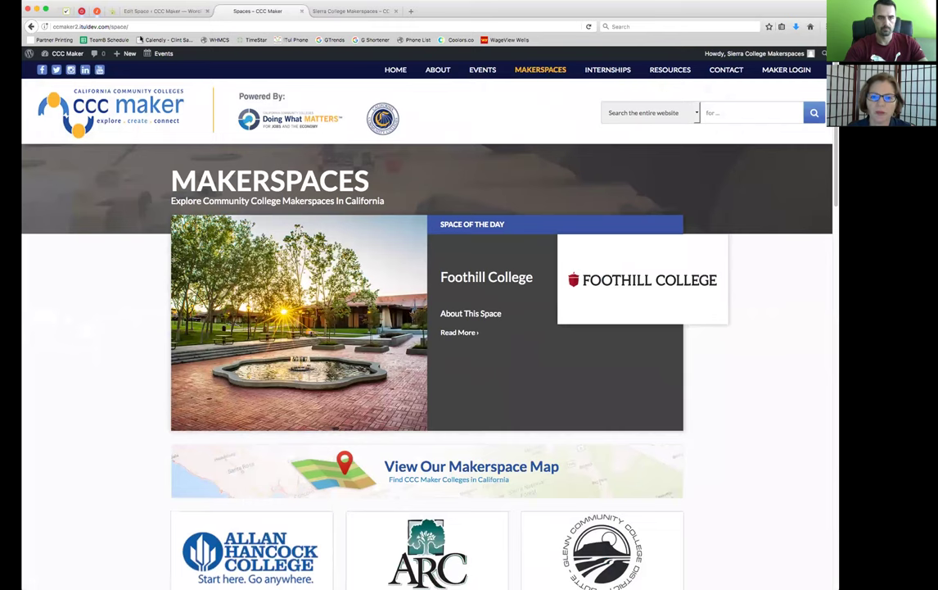
click(168, 12)
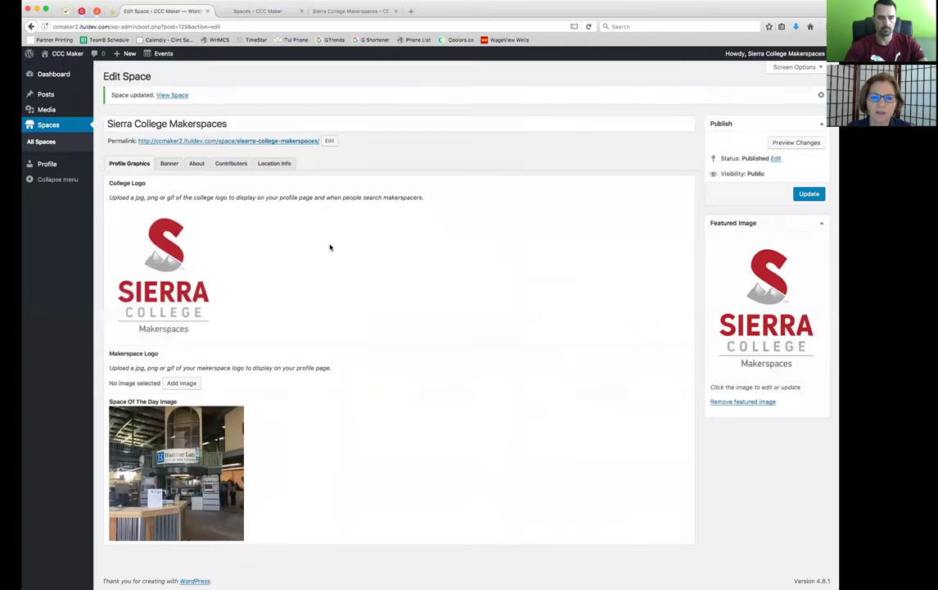